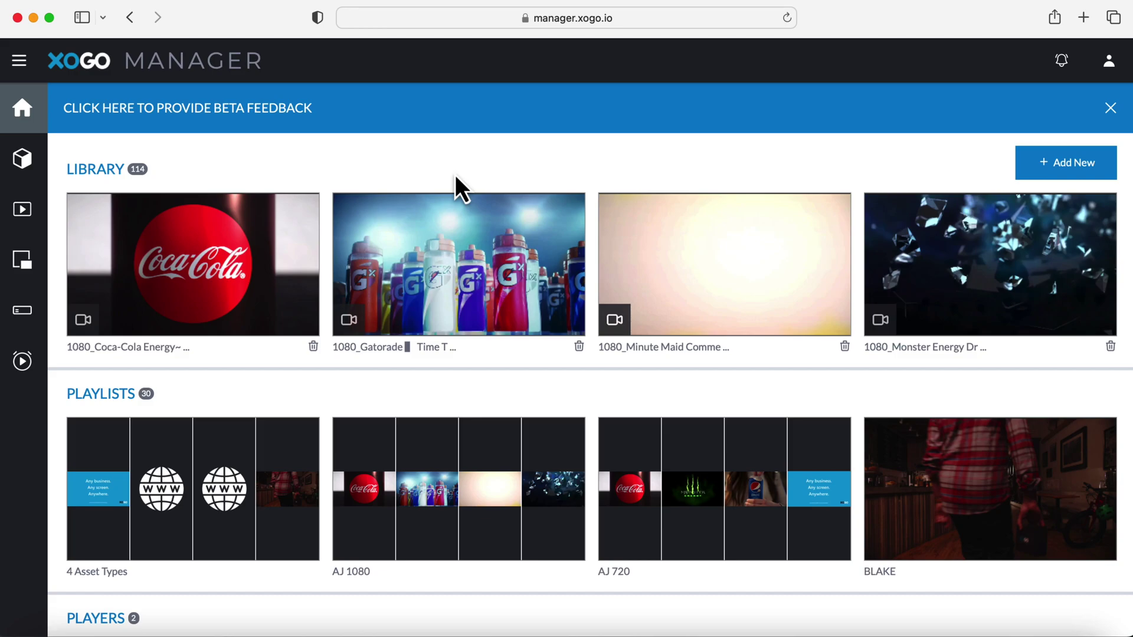
Open the beta feedback survey and scroll through its four questions, then back to the top.
click(274, 113)
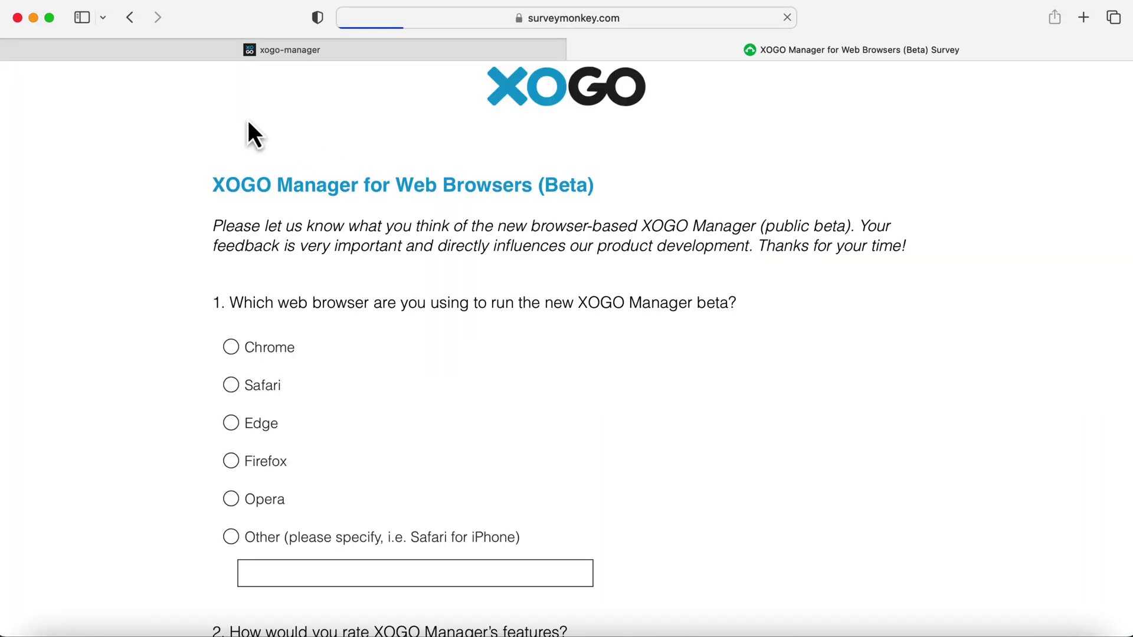
scroll(153, 291, down, 3)
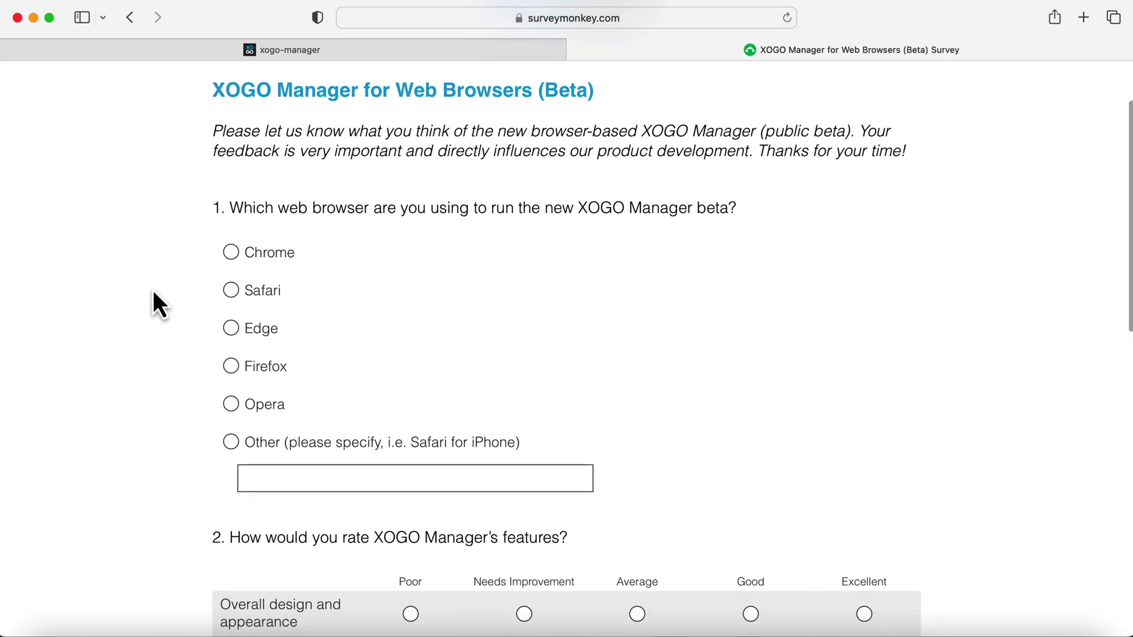
scroll(154, 292, down, 5)
scroll(154, 291, down, 5)
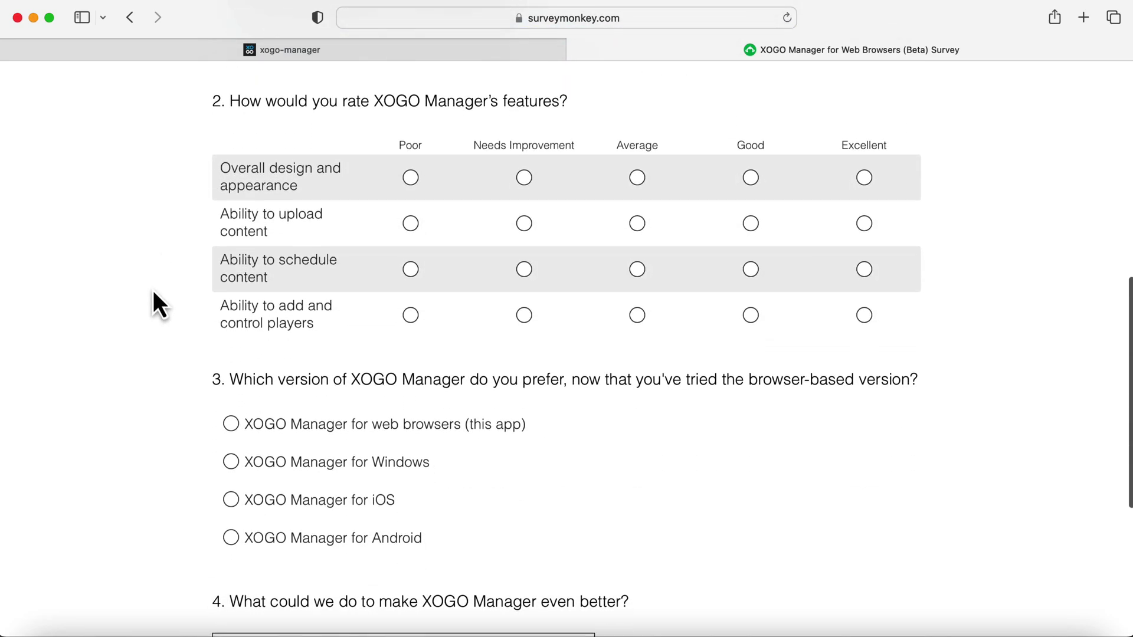
scroll(154, 291, down, 7)
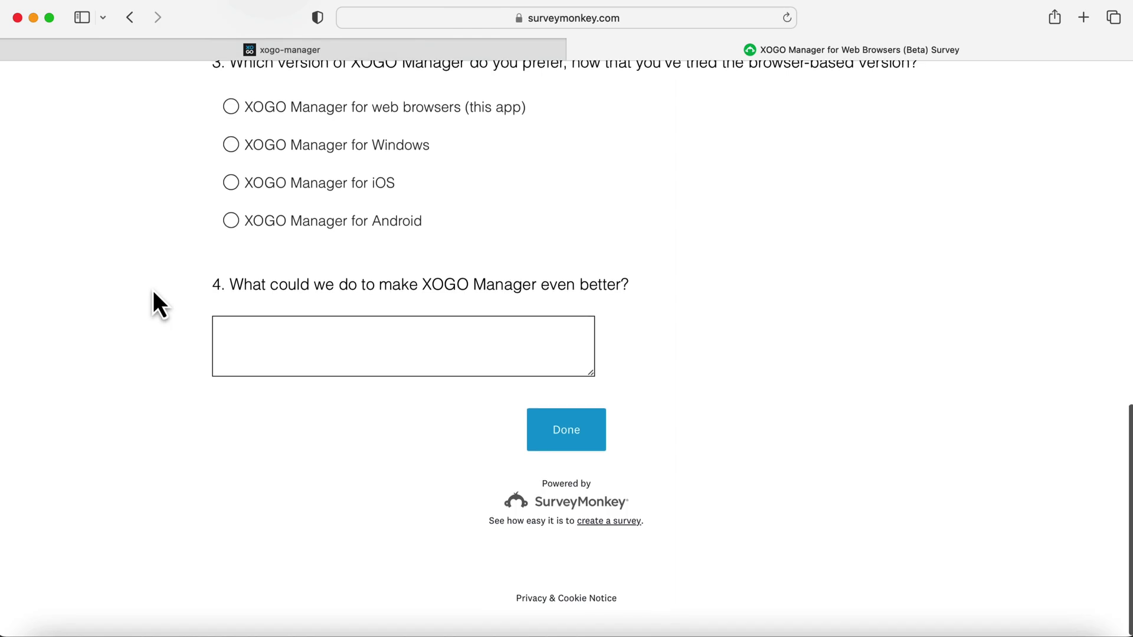
scroll(153, 291, up, 15)
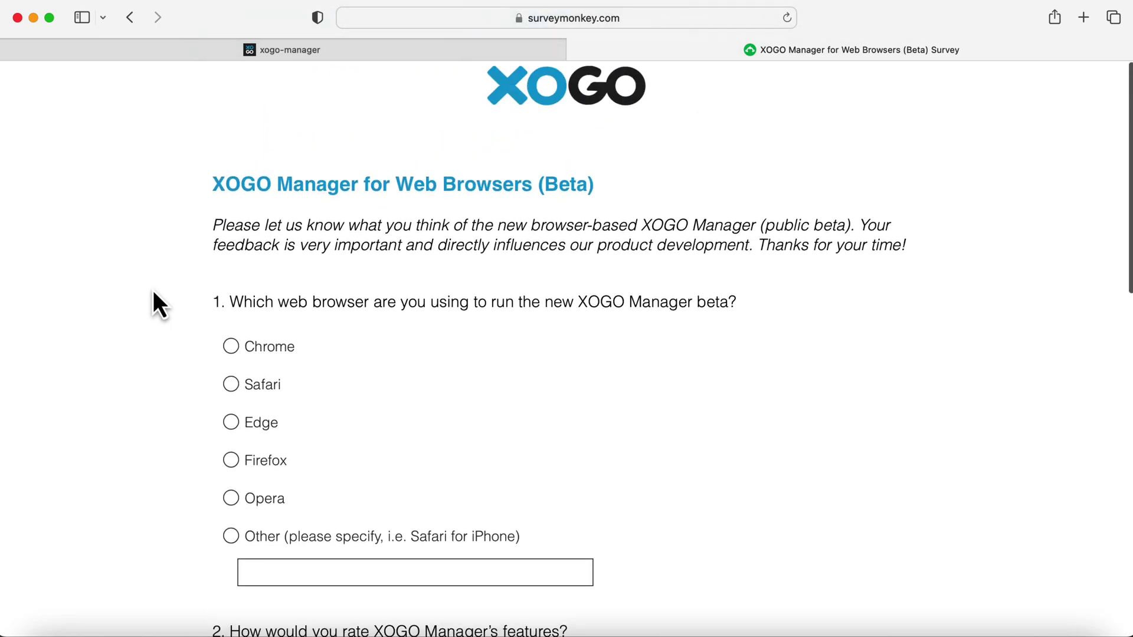
Return to XOGO Manager and close the feedback survey tab.
click(322, 53)
click(576, 52)
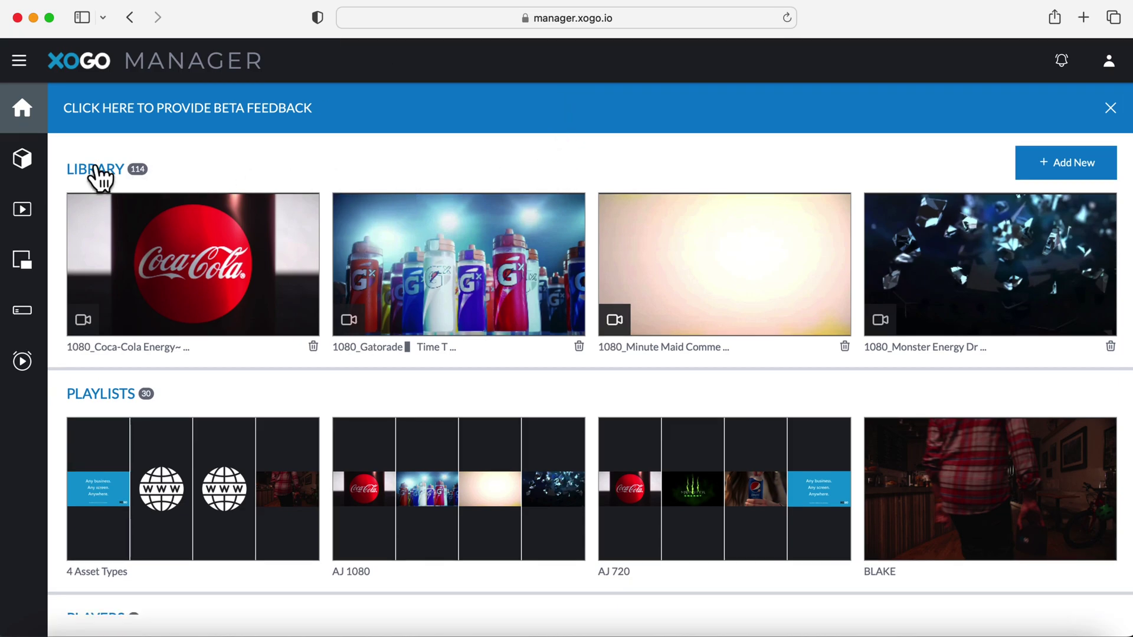
scroll(136, 374, down, 5)
scroll(135, 374, down, 1)
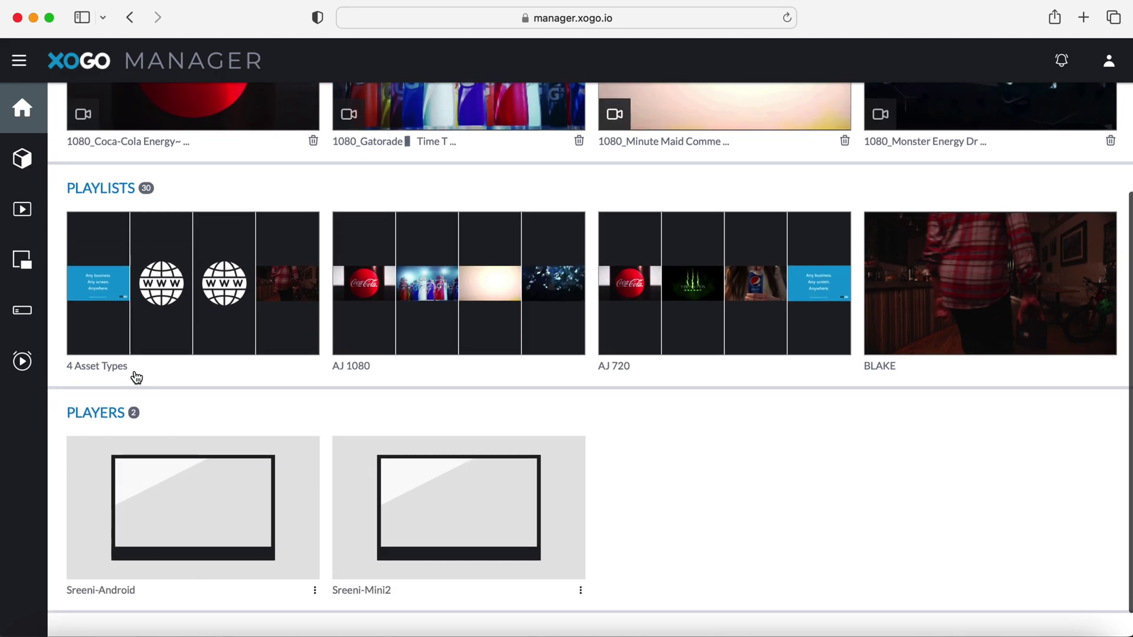
scroll(104, 422, up, 6)
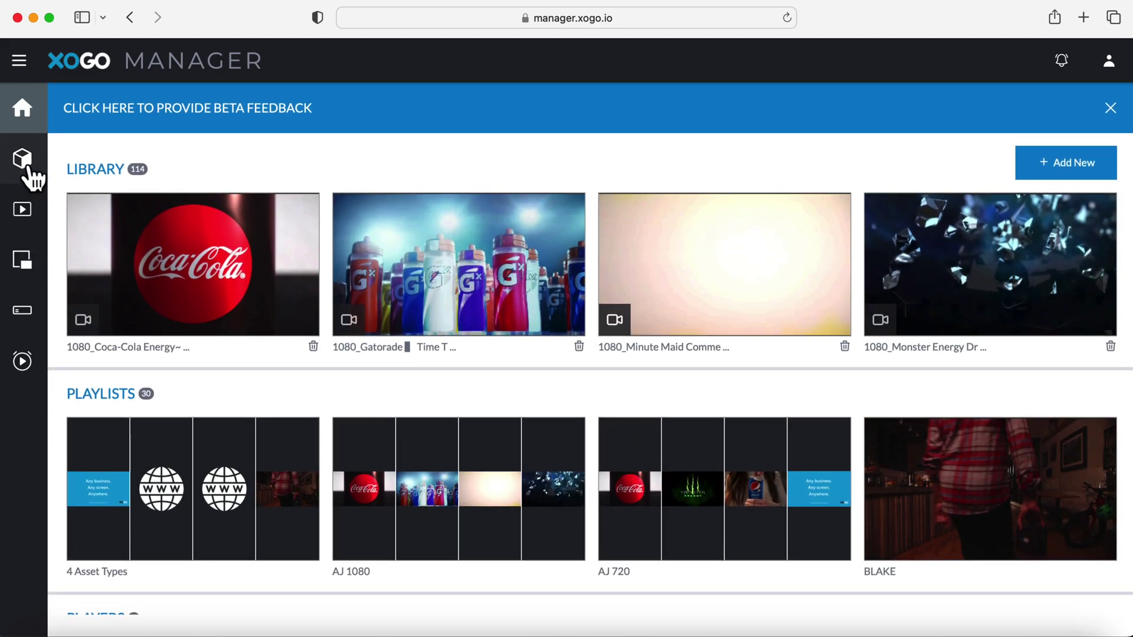
Go to the asset library and show the Add New options, including Bulk Upload.
click(30, 169)
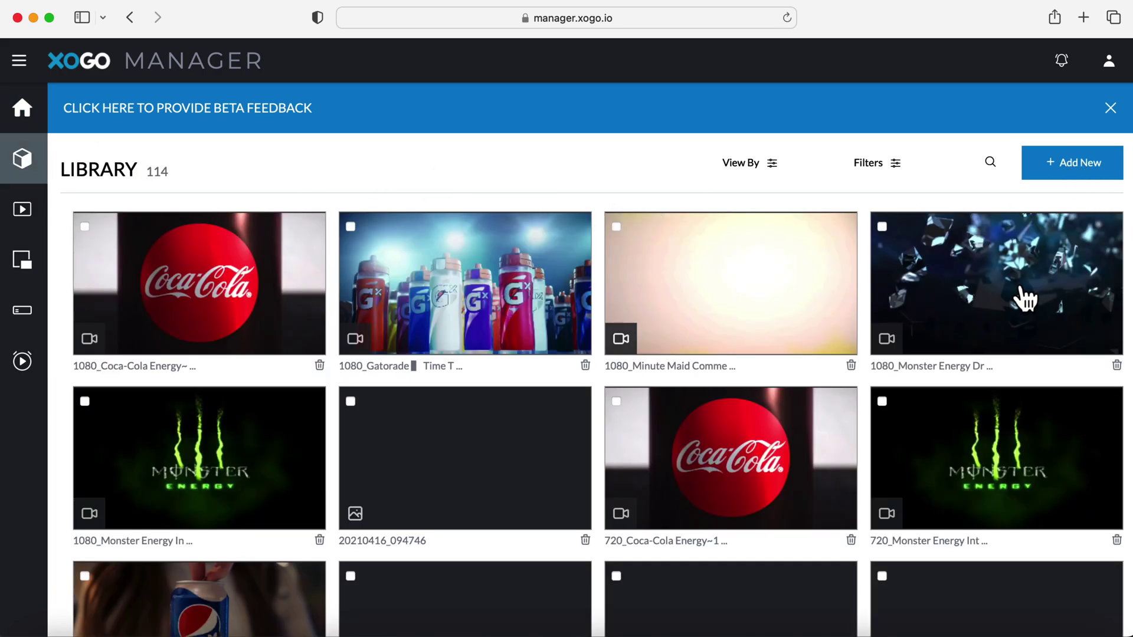
scroll(1021, 295, down, 4)
scroll(1021, 295, up, 4)
click(1092, 171)
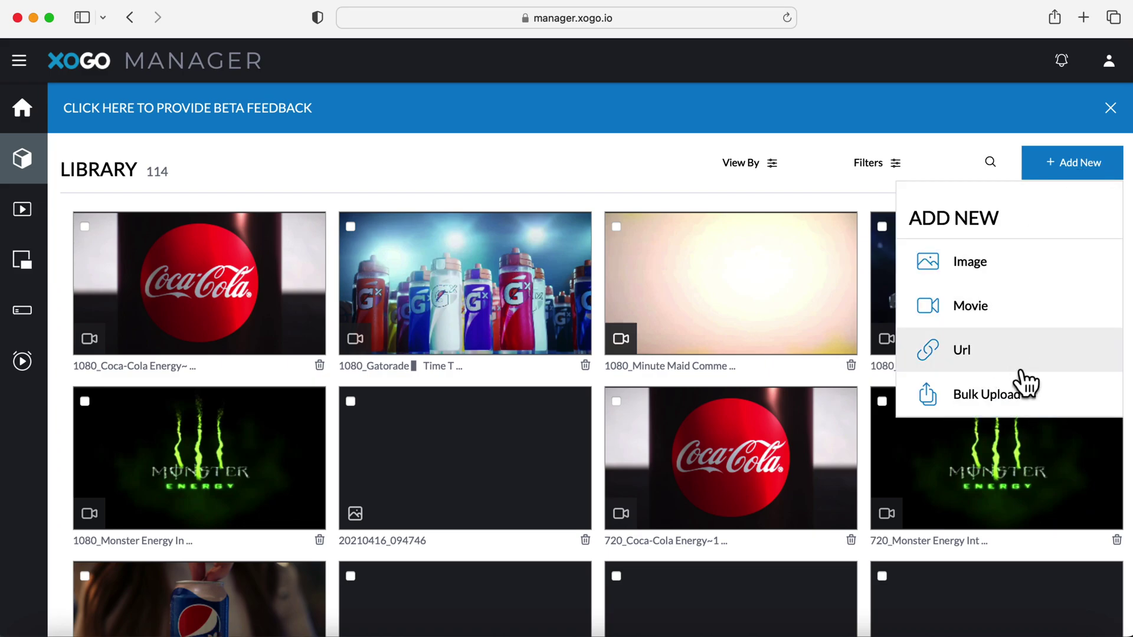
Bulk-upload four OneOnOne bike images, starting from Ride Above, then return to the library.
click(1024, 398)
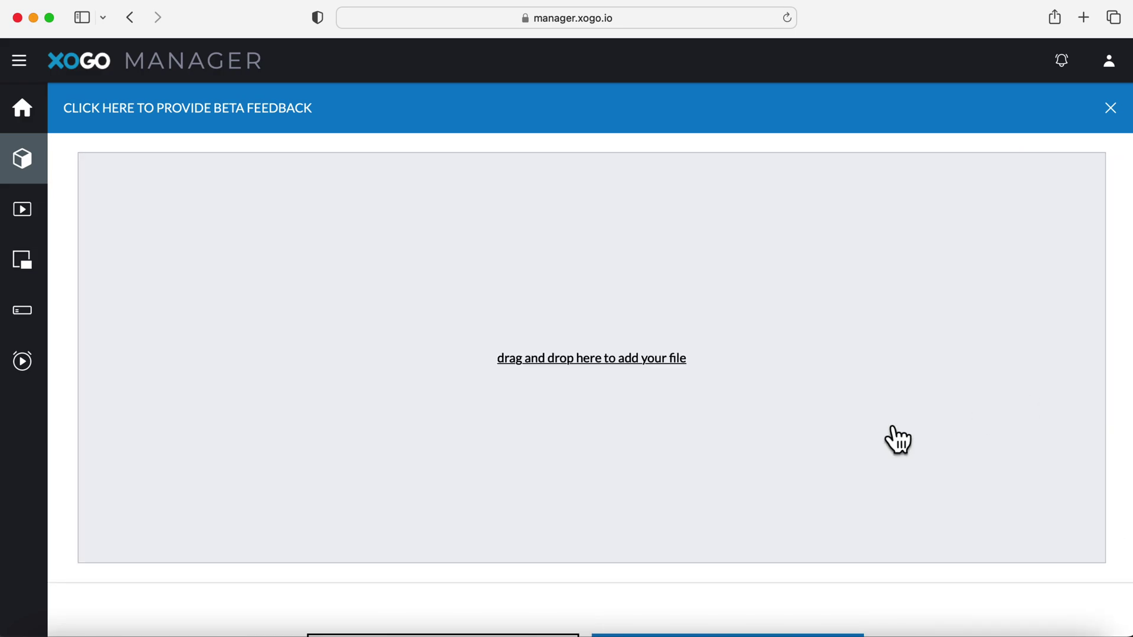
scroll(885, 443, down, 2)
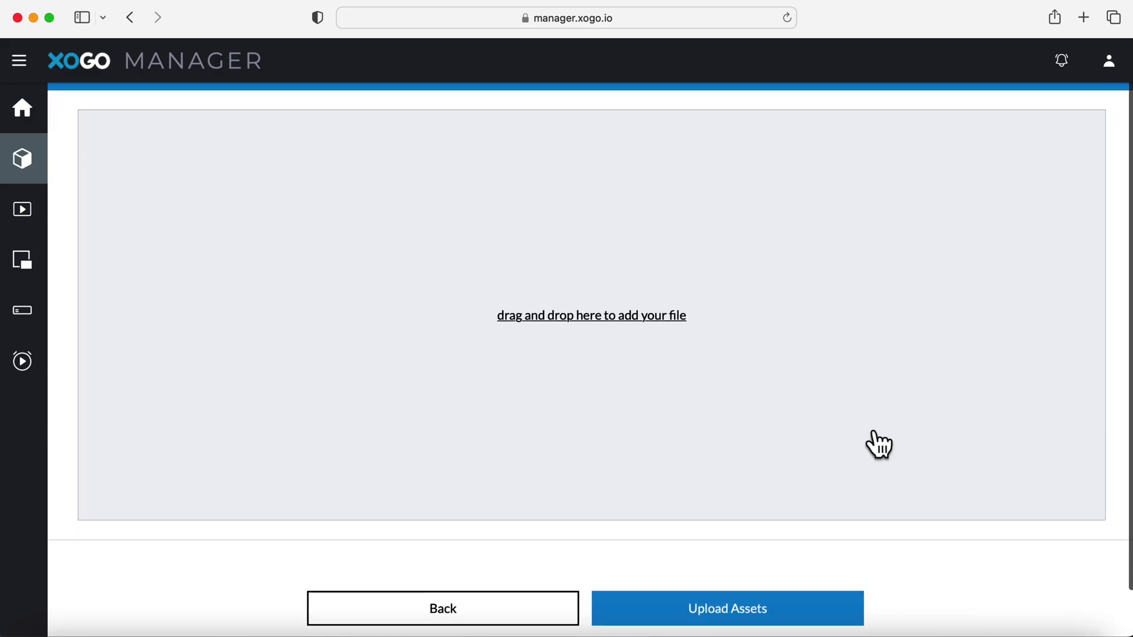
click(654, 323)
scroll(469, 348, down, 1)
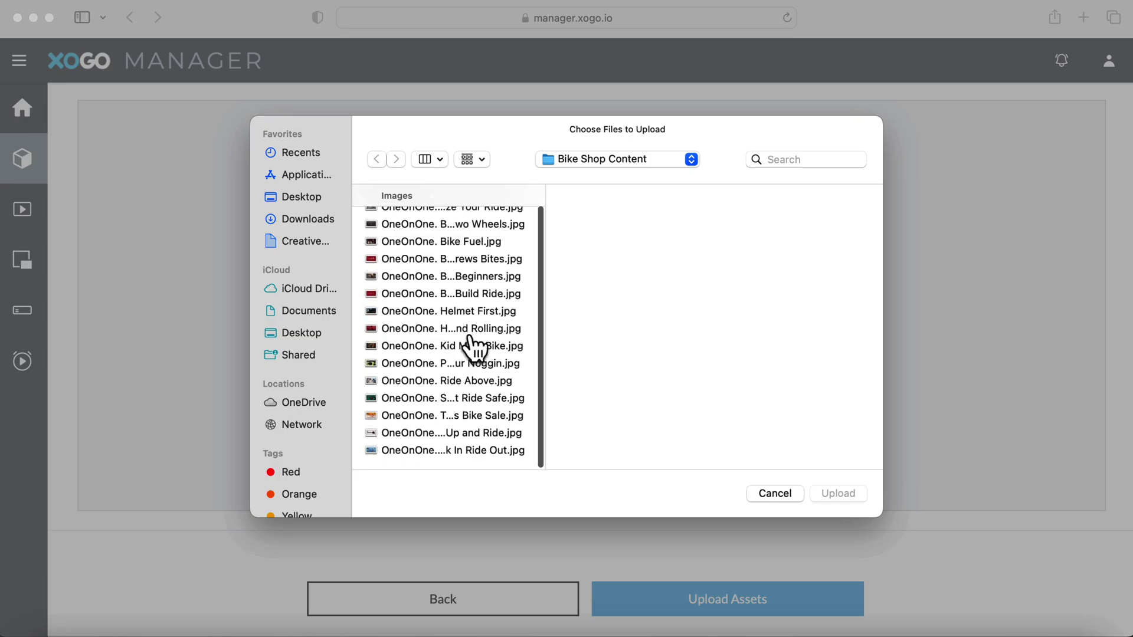
click(469, 385)
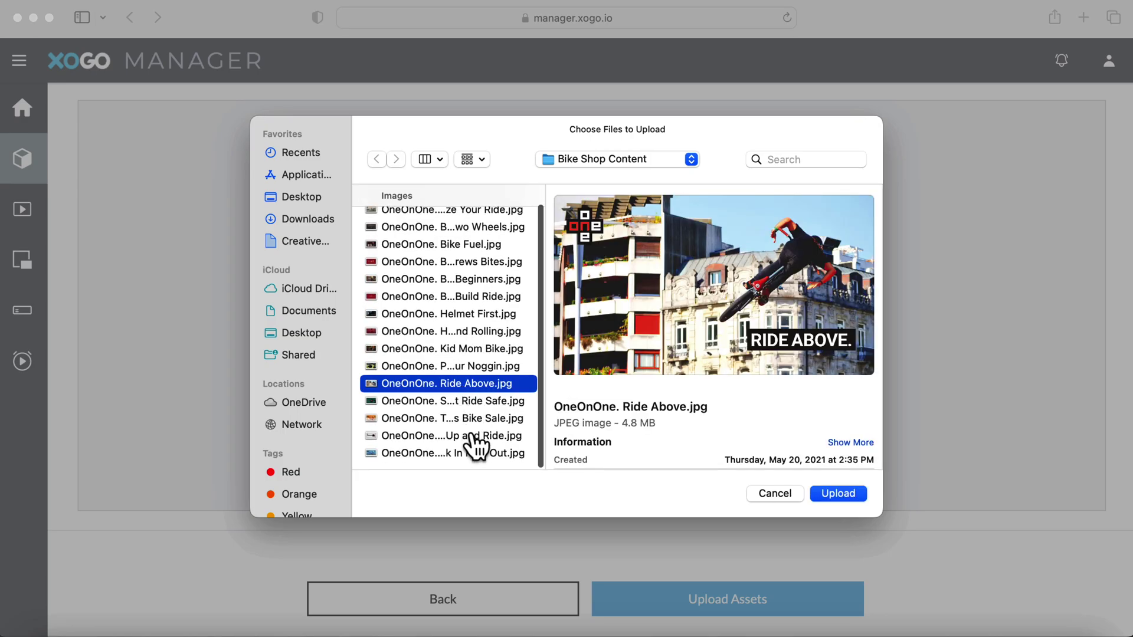
shift+click(469, 435)
click(851, 495)
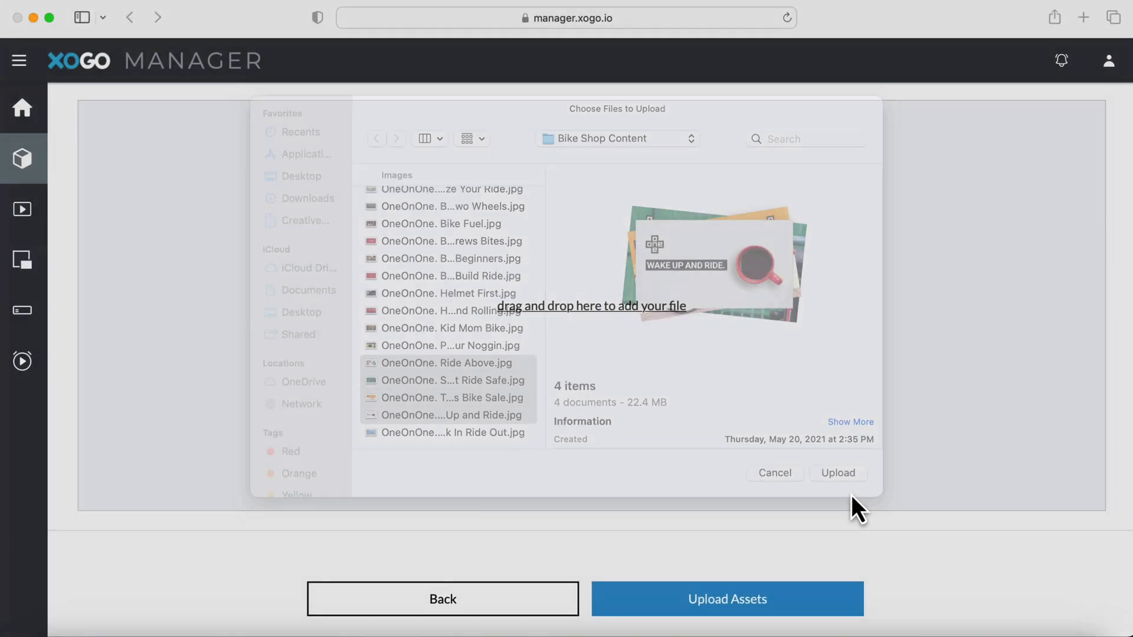
click(719, 606)
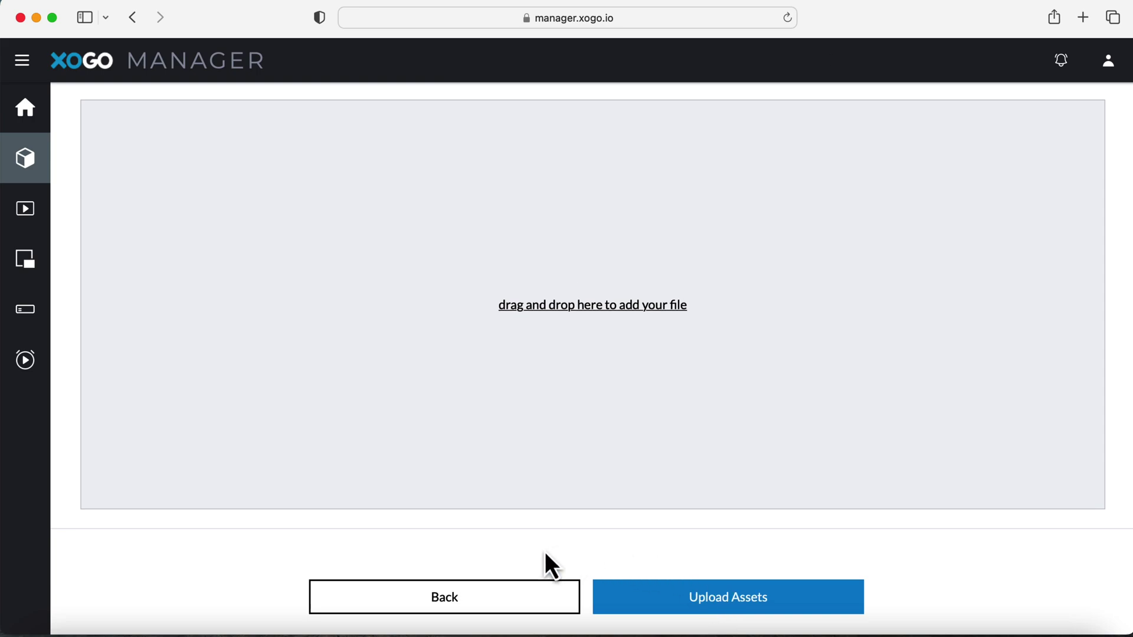
click(27, 144)
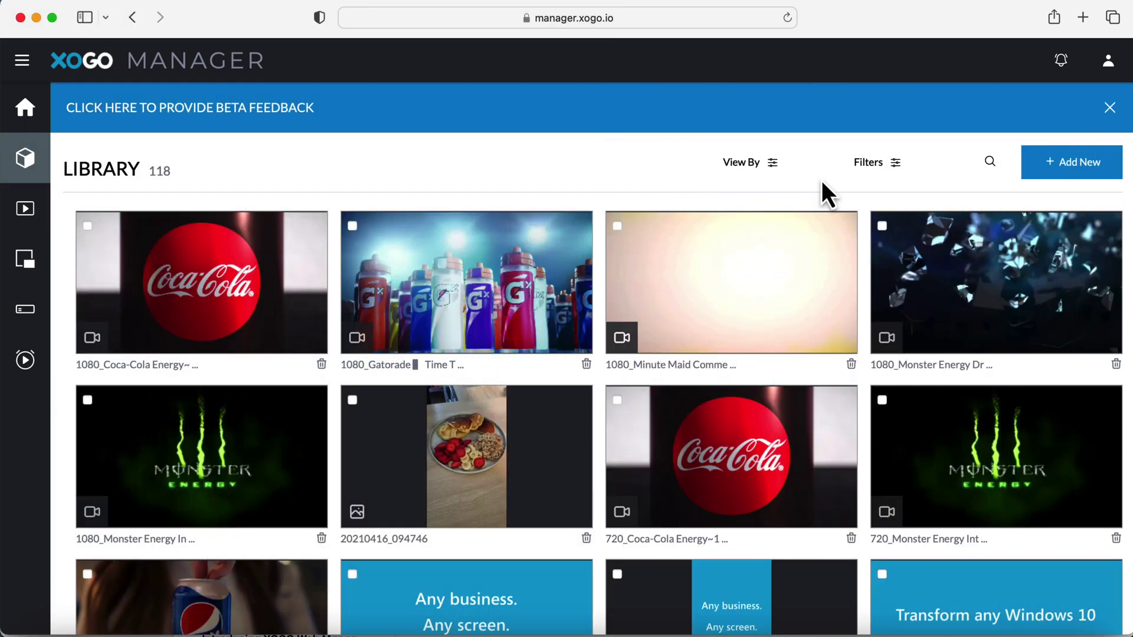
Search 'one', check the Customize Your Ride image, and choose Delete Assets for the two checked items.
scroll(714, 339, down, 2)
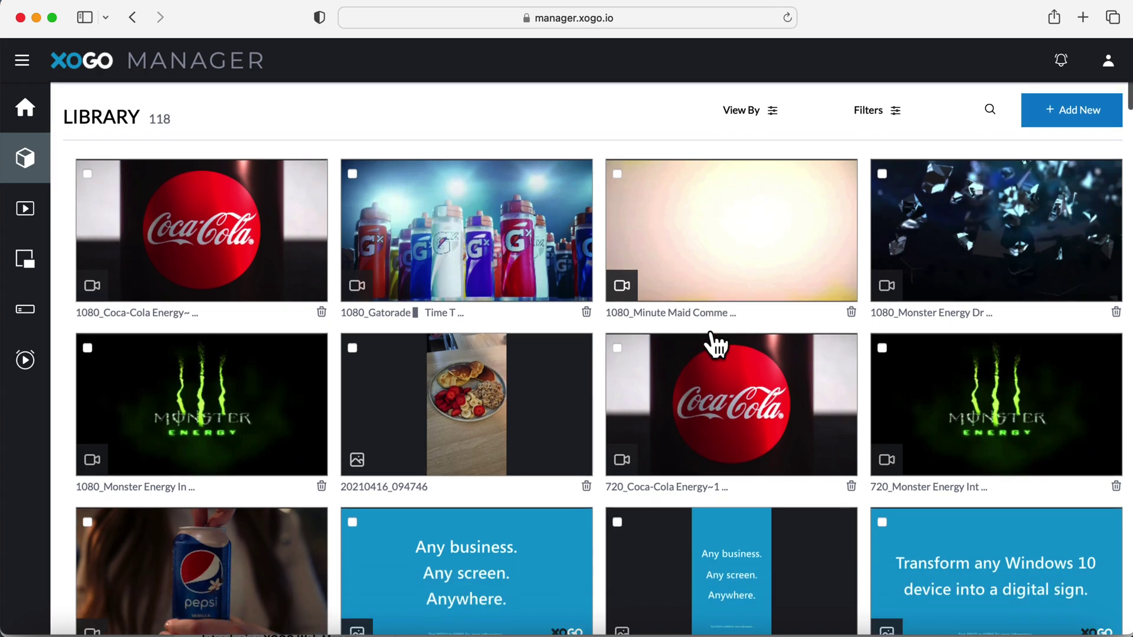
click(991, 96)
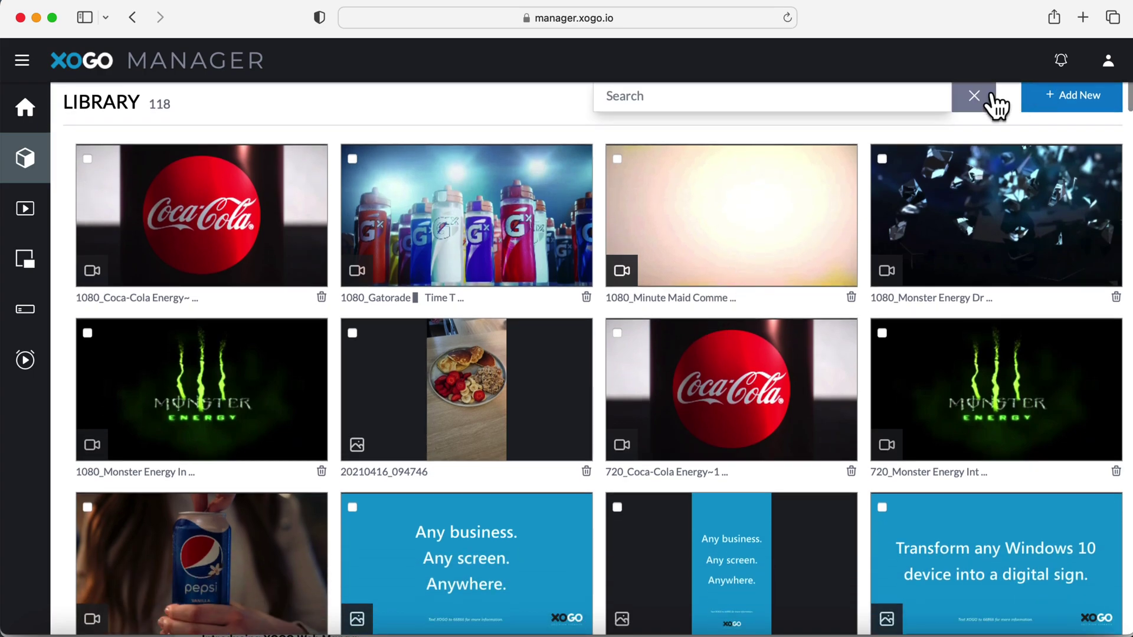
text(on)
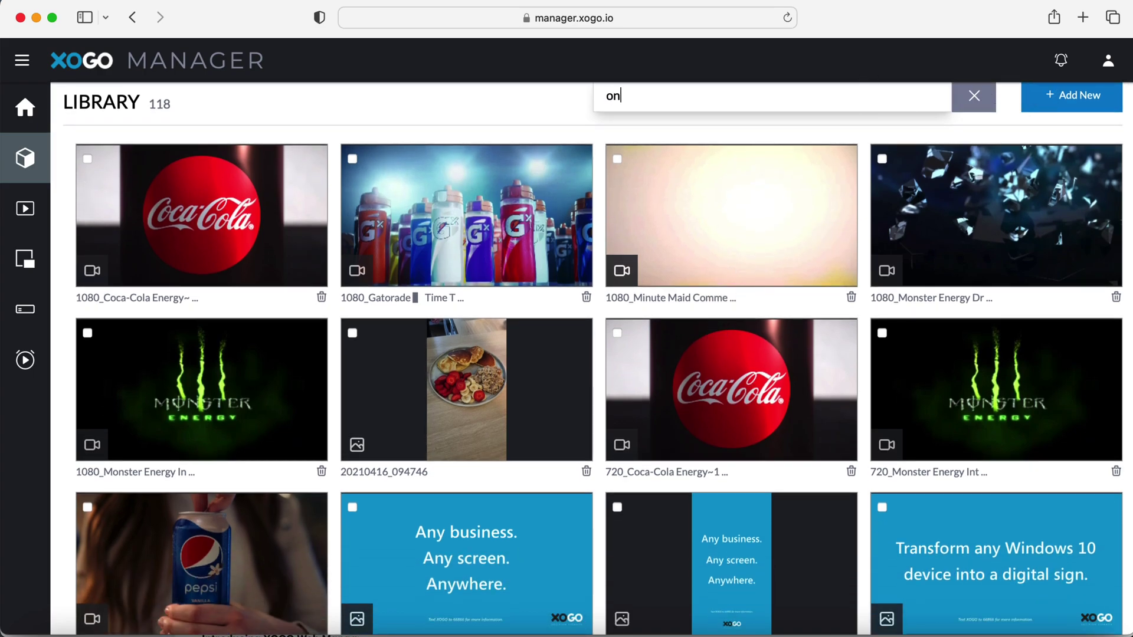
text(e)
scroll(767, 295, up, 2)
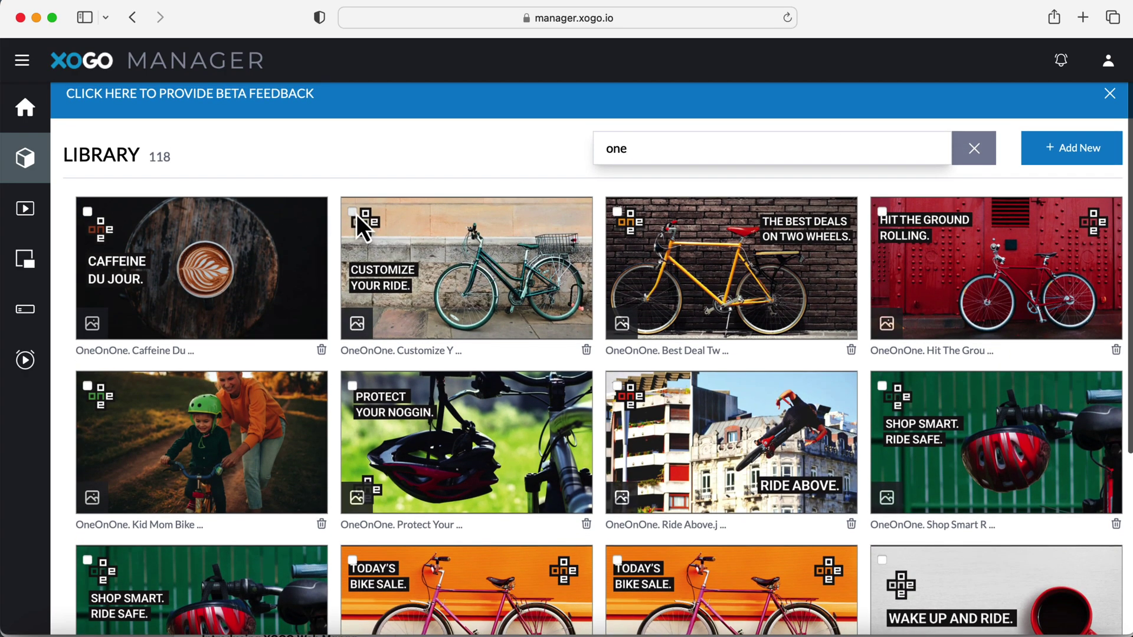
click(353, 212)
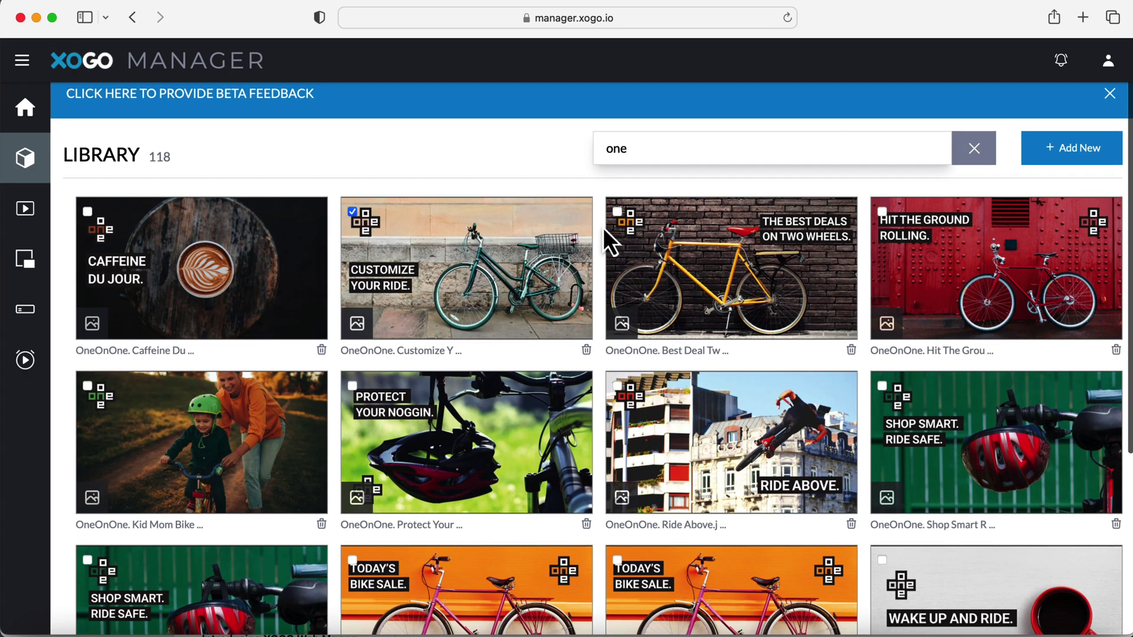
click(982, 157)
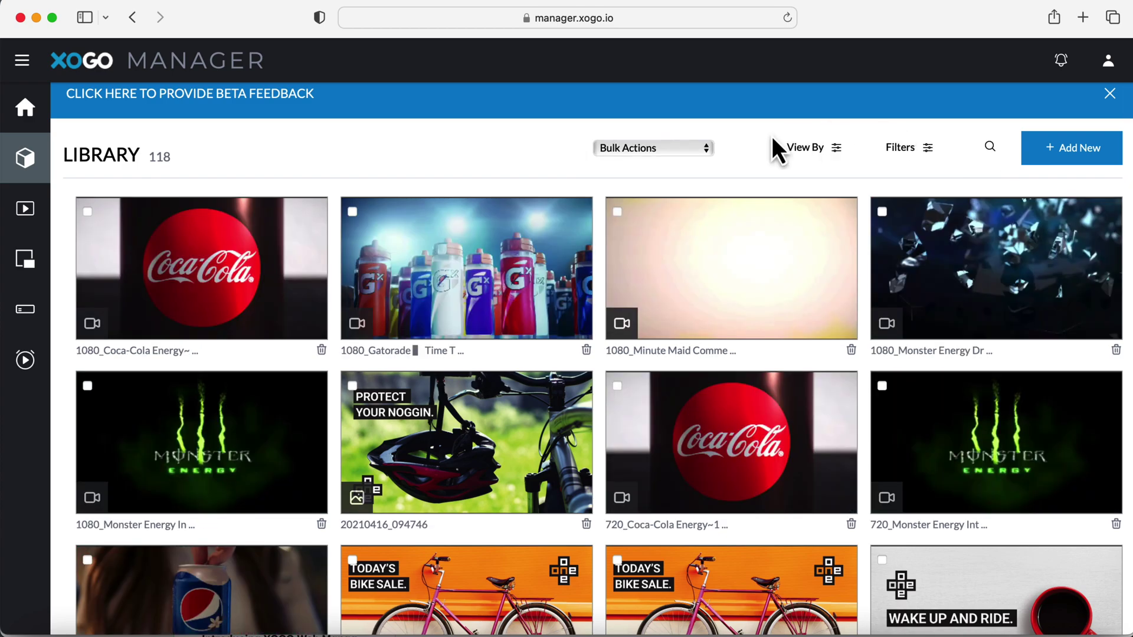
click(701, 149)
click(647, 165)
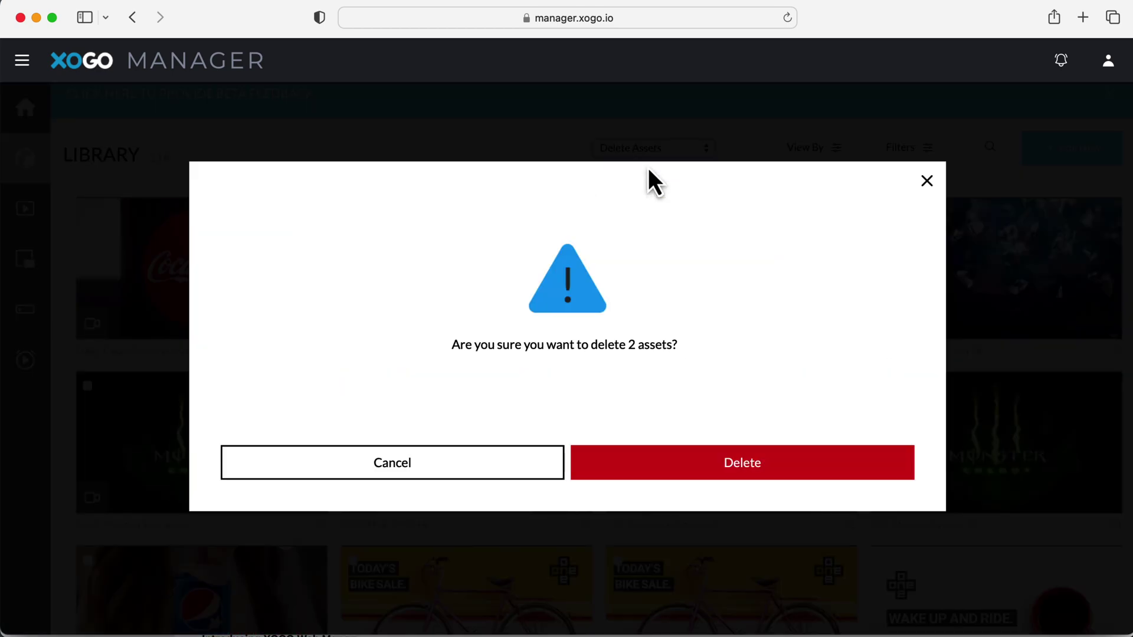
Confirm the asset deletion and start a new playlist named Playlist.
click(701, 479)
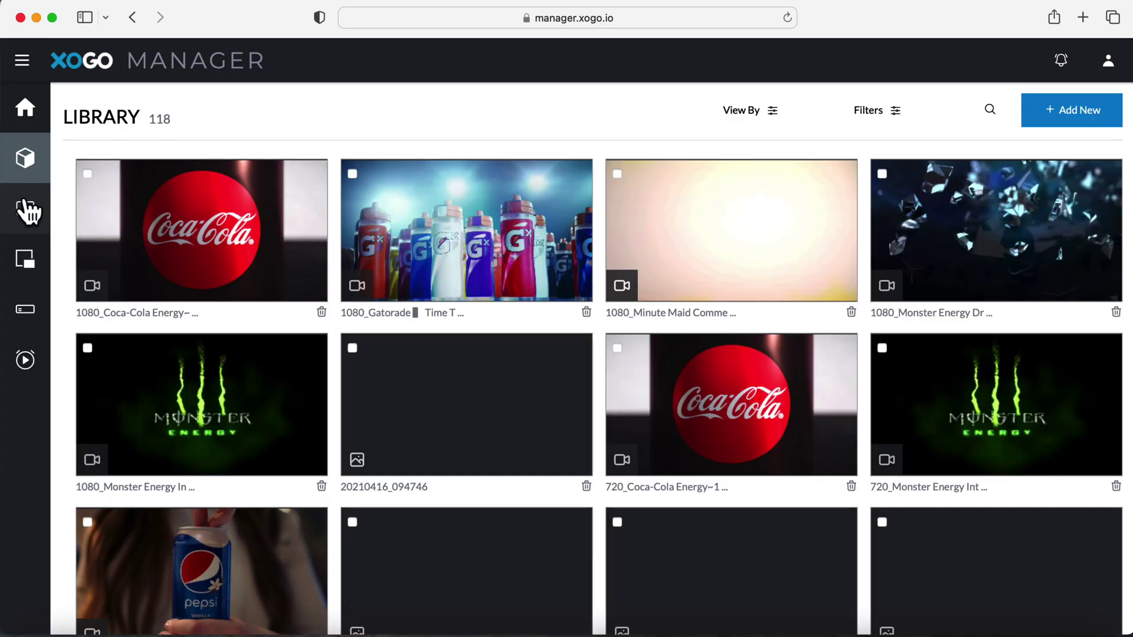
click(27, 208)
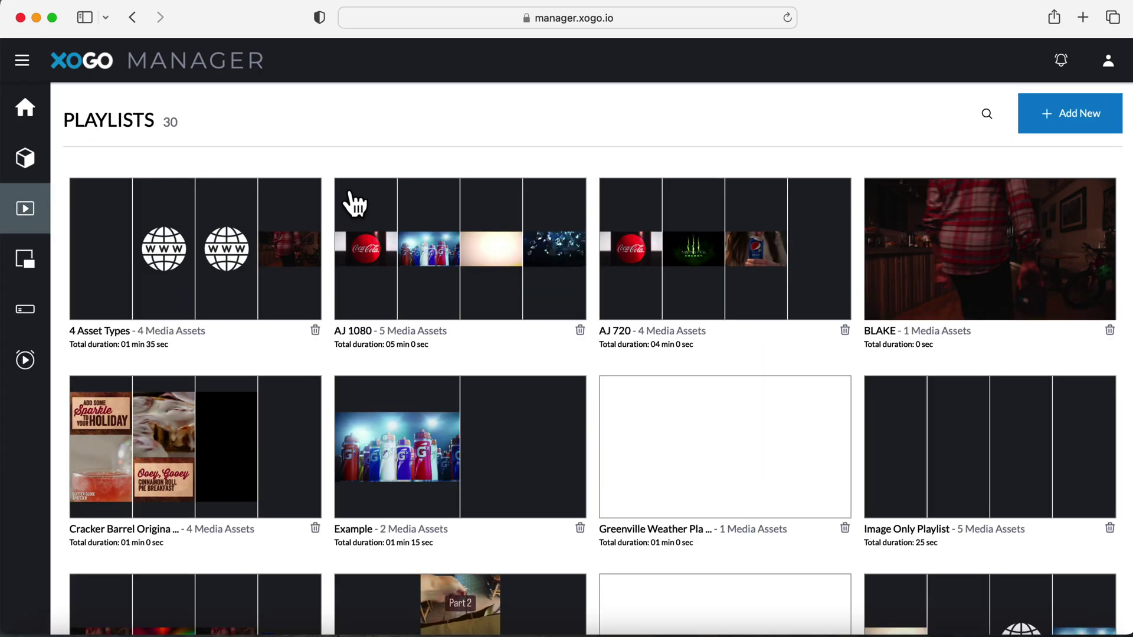
click(1068, 122)
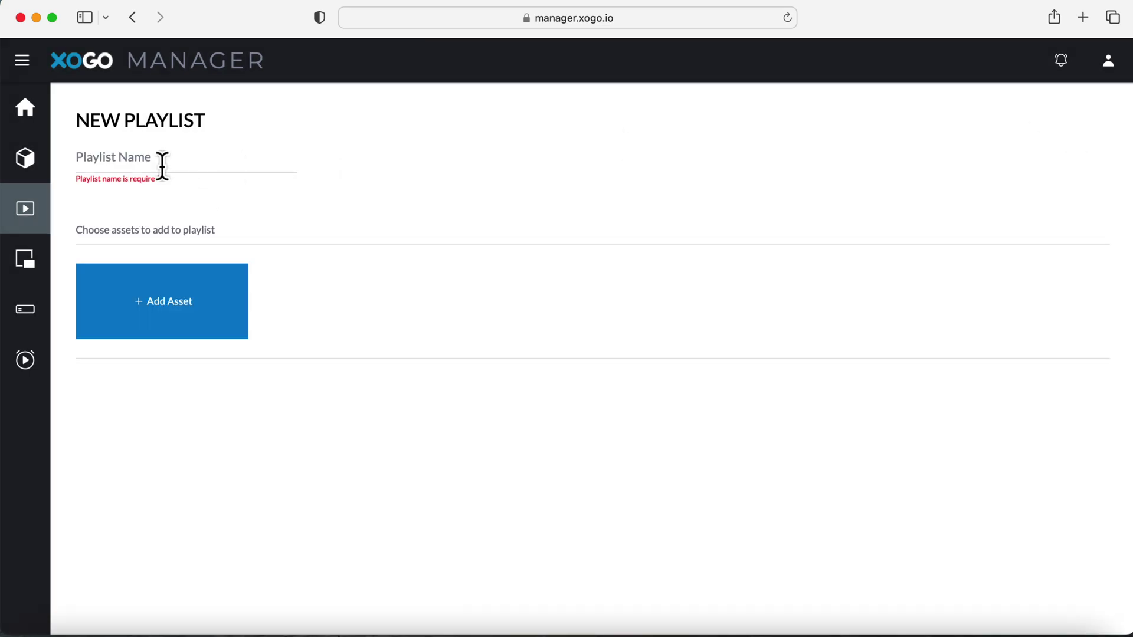
text(Playlist)
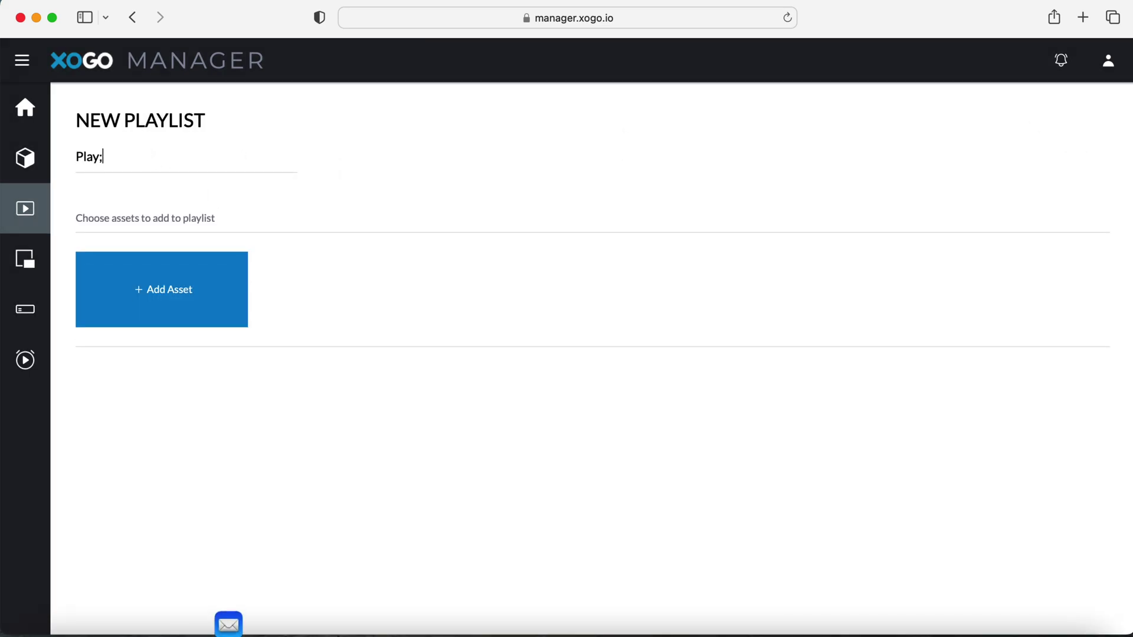
Add a video asset to the playlist.
click(107, 218)
scroll(459, 383, down, 6)
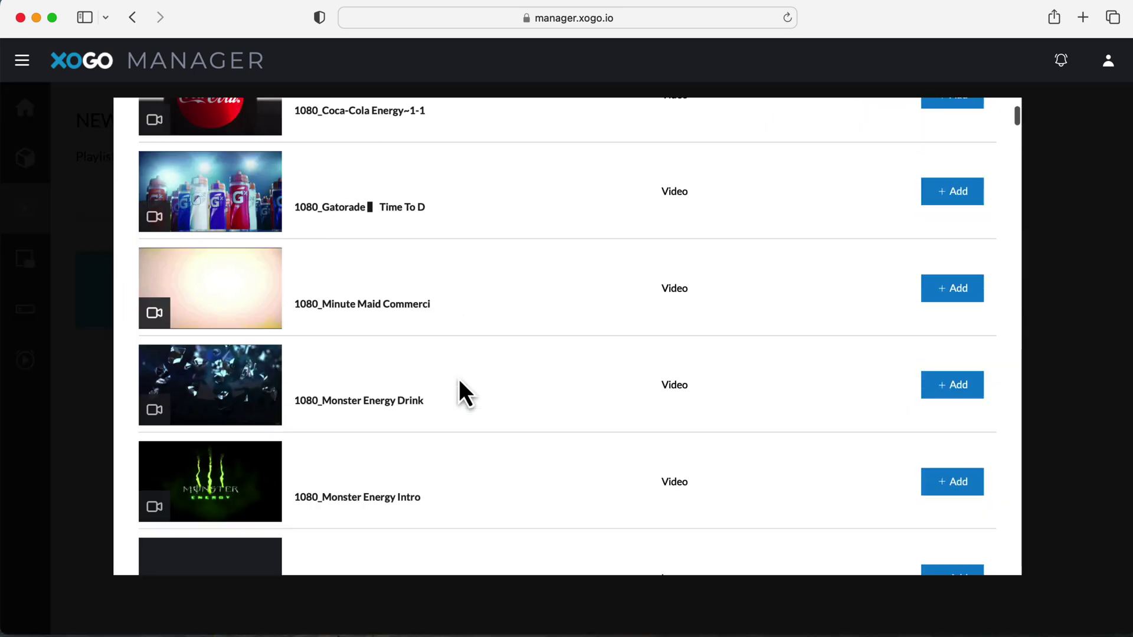
scroll(459, 377, down, 3)
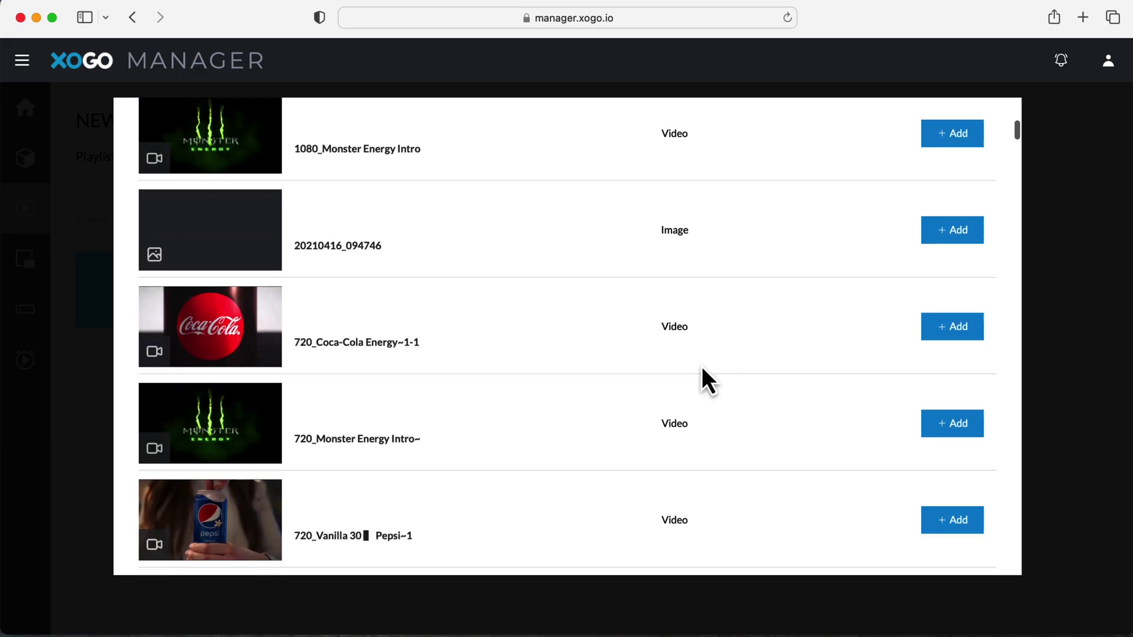
scroll(855, 449, down, 5)
scroll(855, 450, up, 8)
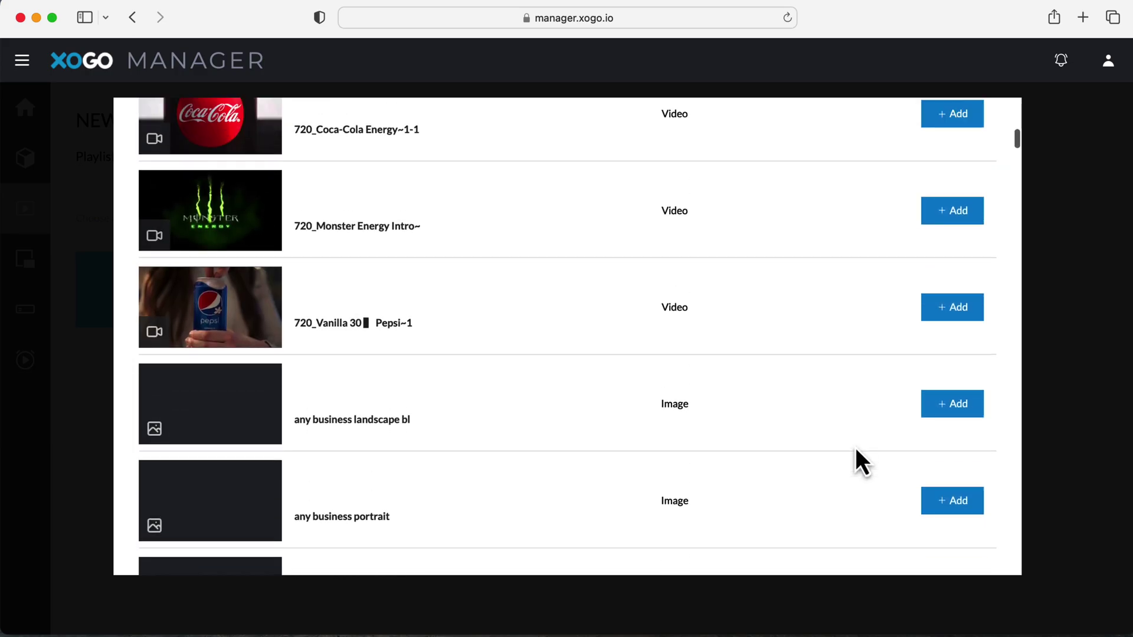
scroll(855, 447, up, 1)
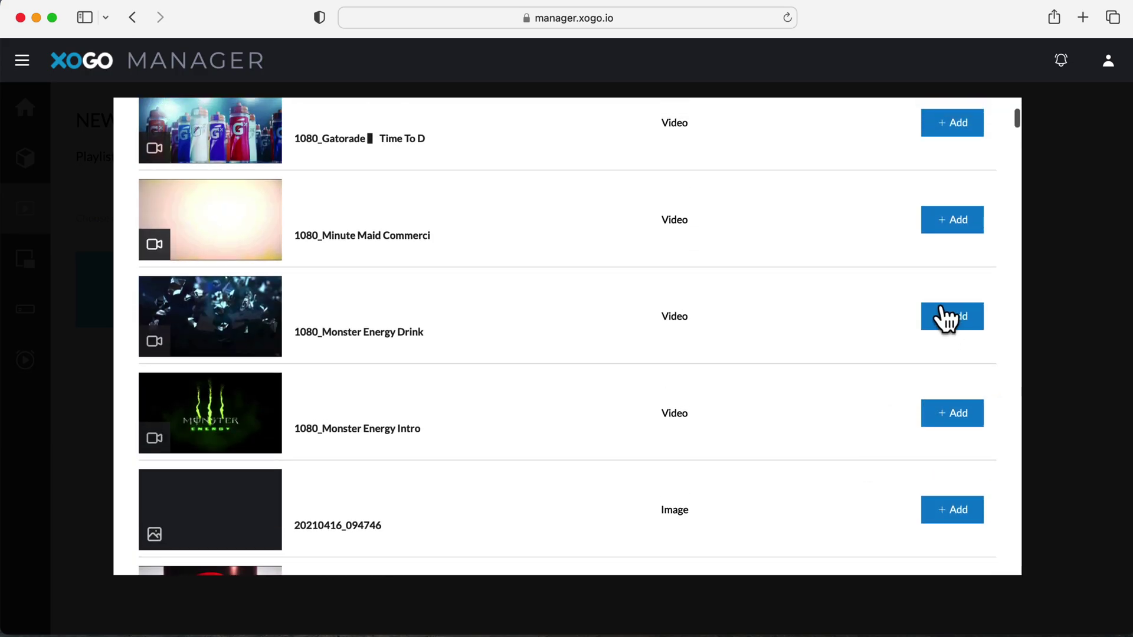
click(950, 222)
Add the second bike-sale image and set its duration to 30 seconds.
scroll(724, 361, down, 10)
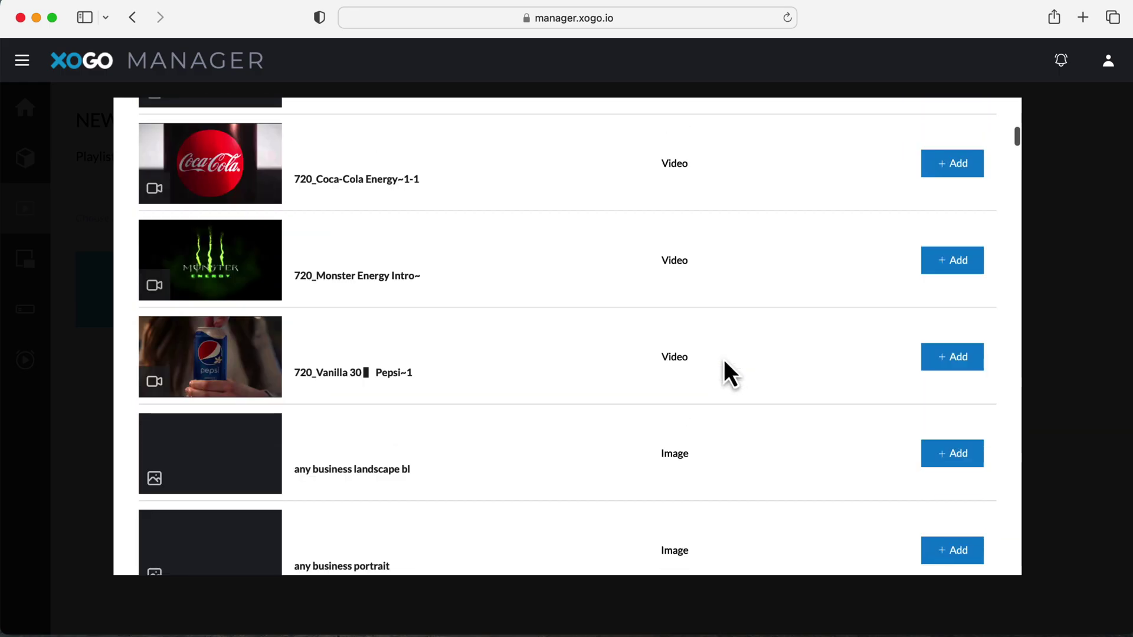
scroll(723, 360, down, 8)
scroll(723, 359, up, 4)
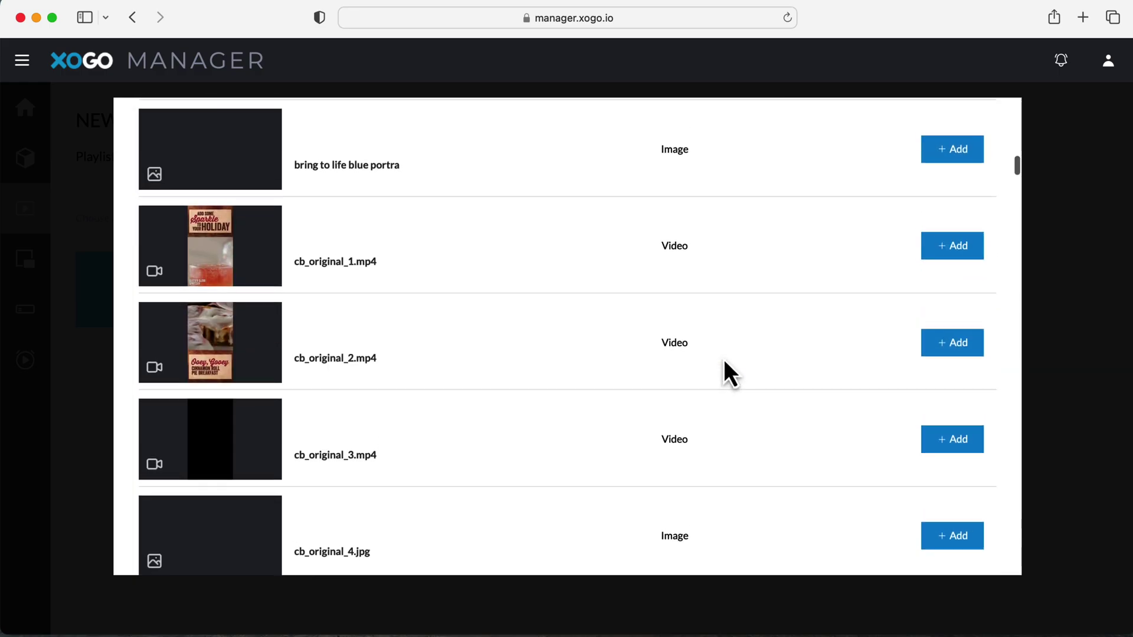
scroll(723, 360, down, 3)
scroll(724, 359, down, 20)
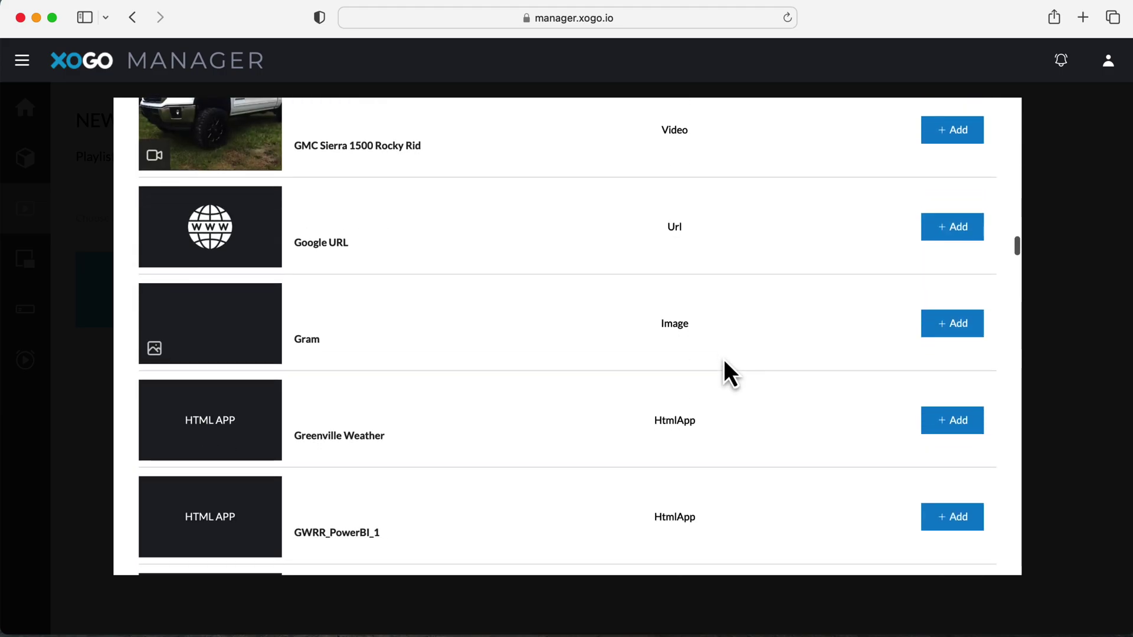
scroll(723, 359, down, 20)
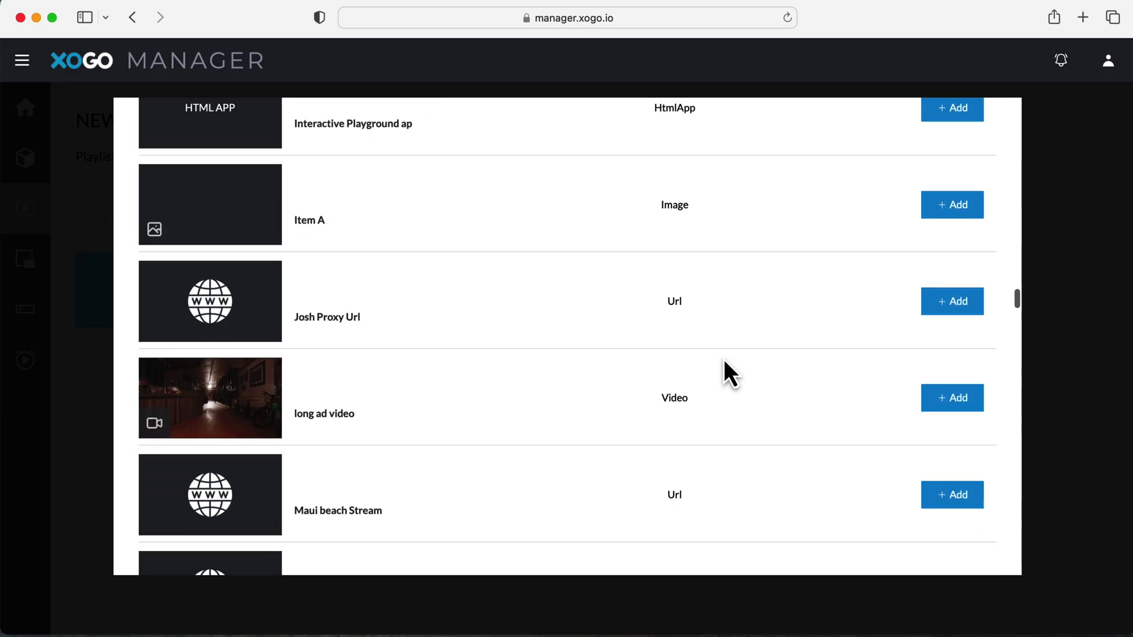
scroll(723, 359, down, 20)
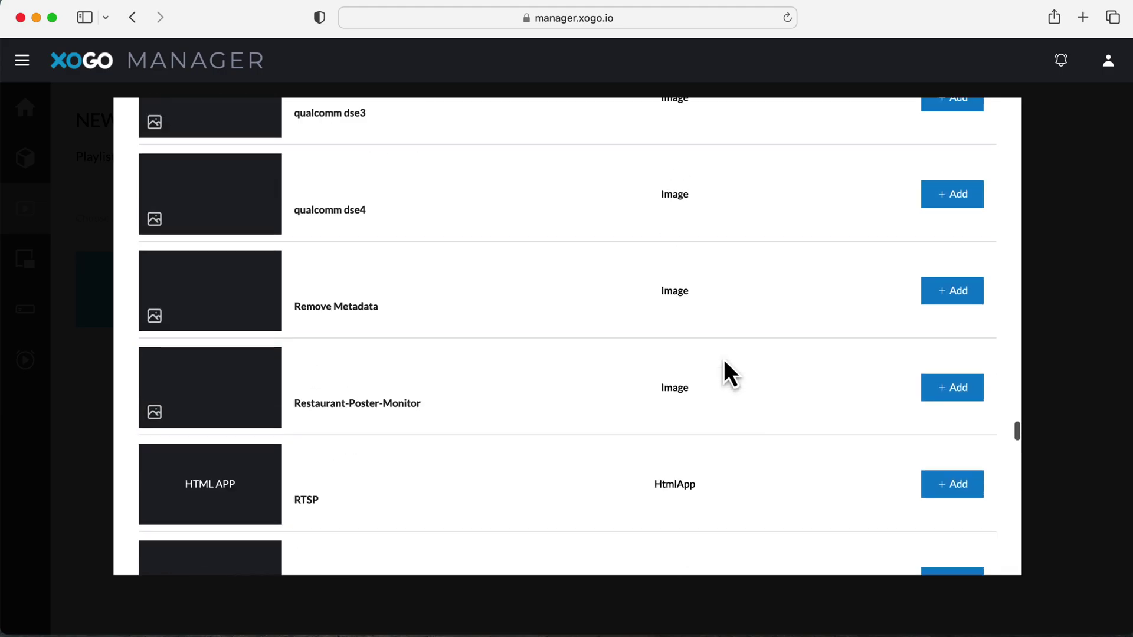
scroll(723, 359, up, 2)
click(961, 314)
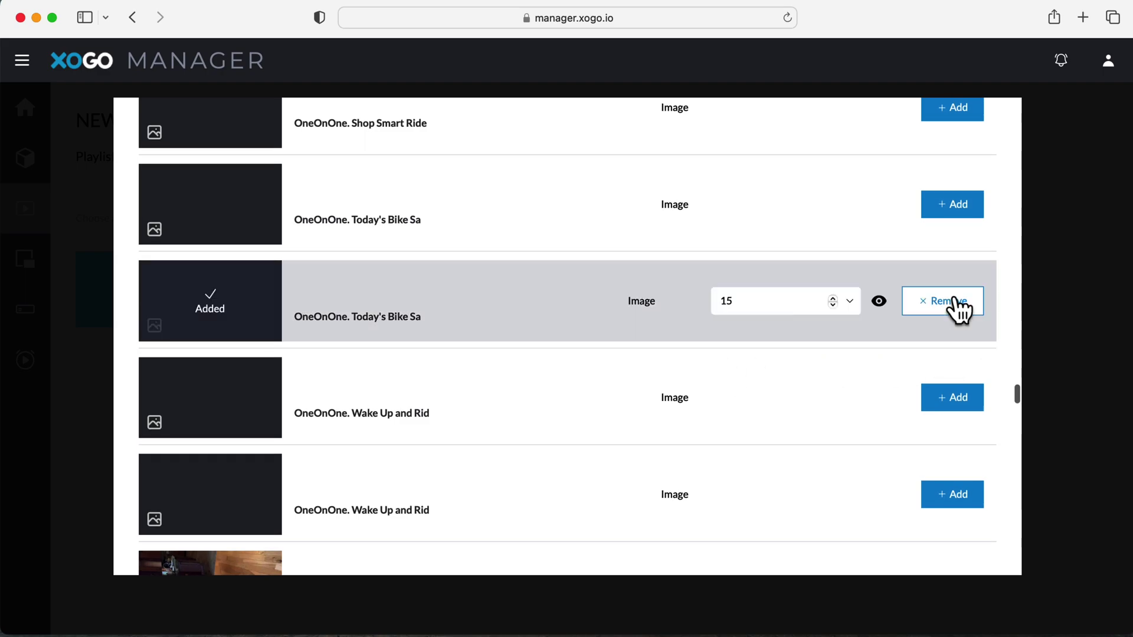
click(845, 303)
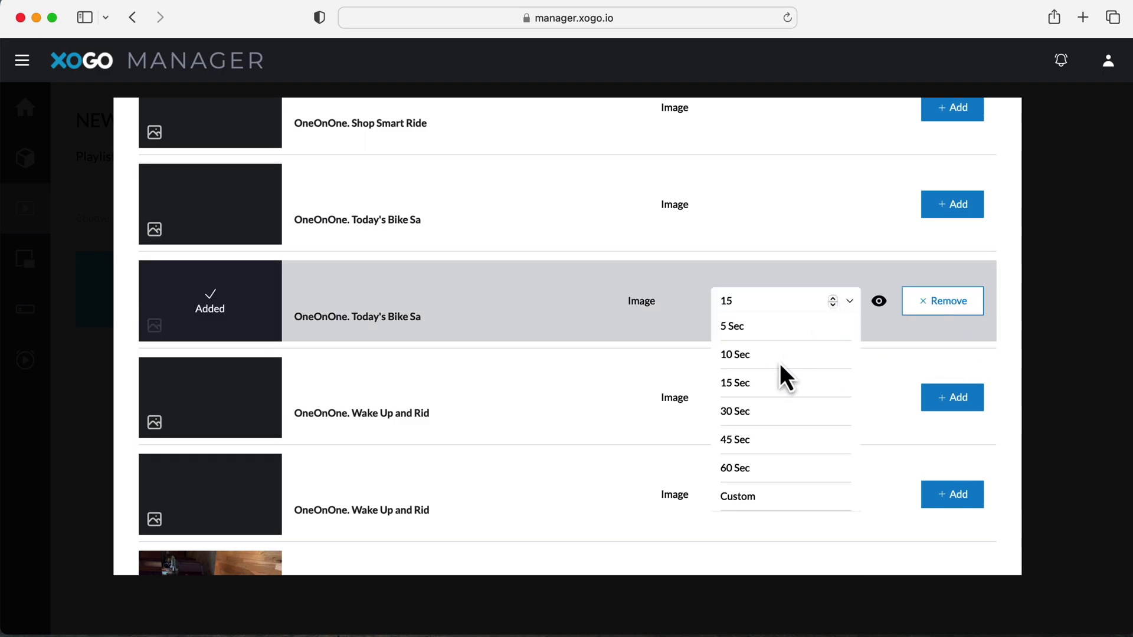
click(737, 411)
Add the short ad video to the playlist.
scroll(869, 333, down, 10)
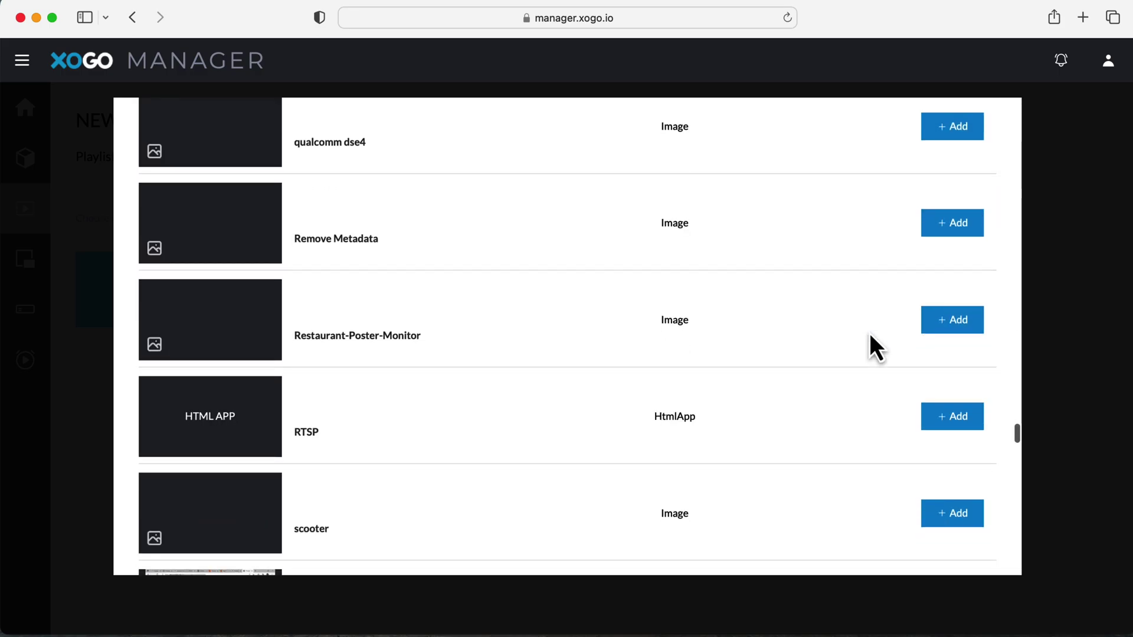
scroll(870, 336, down, 5)
scroll(869, 337, down, 6)
scroll(869, 333, up, 3)
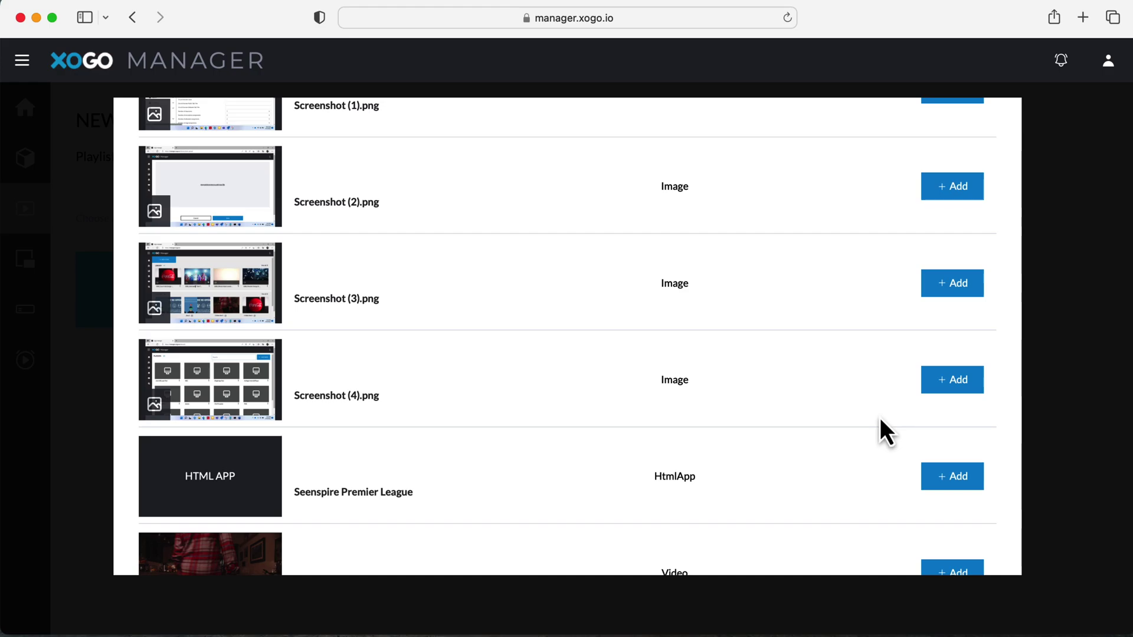
scroll(969, 480, down, 3)
click(951, 426)
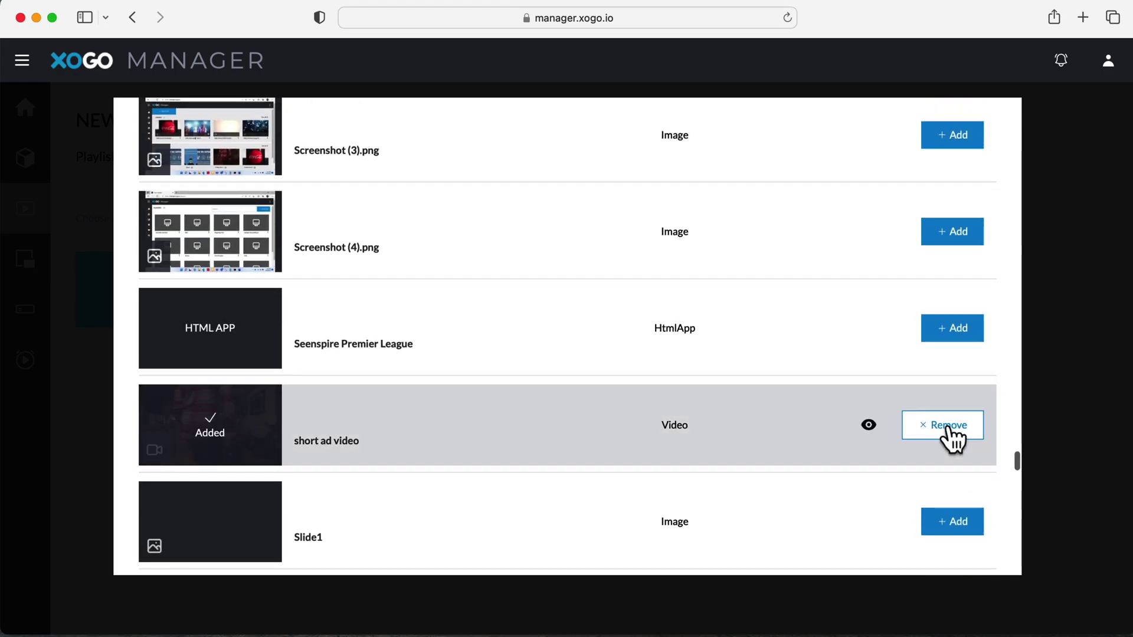
scroll(838, 271, up, 8)
scroll(837, 265, up, 15)
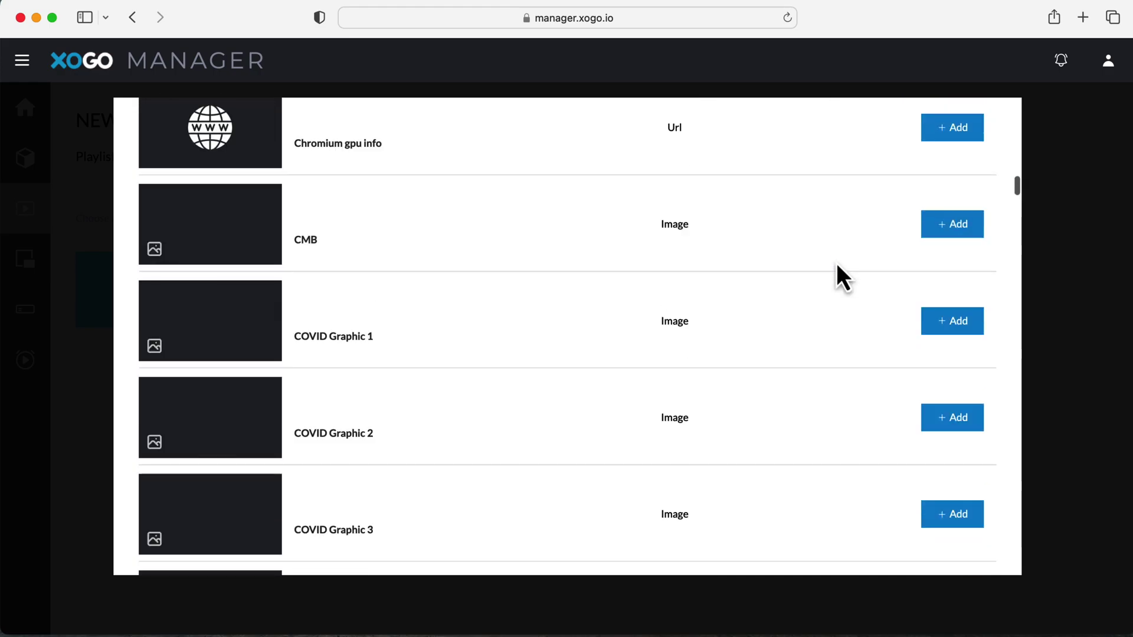
Create a new overlay named 'overlay'.
click(894, 129)
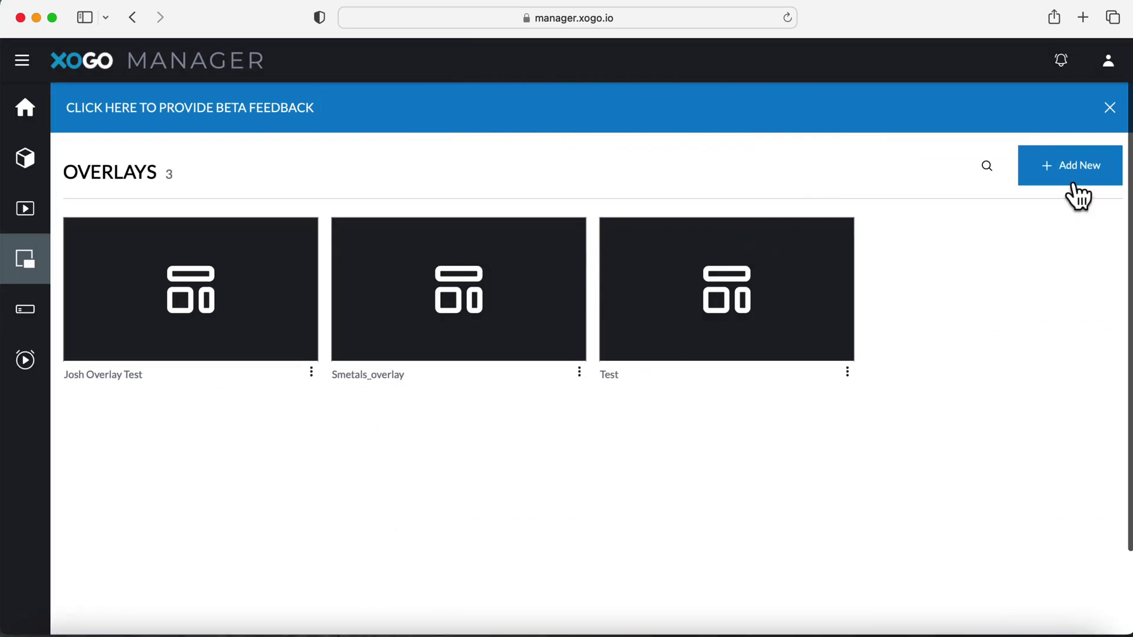
click(1075, 187)
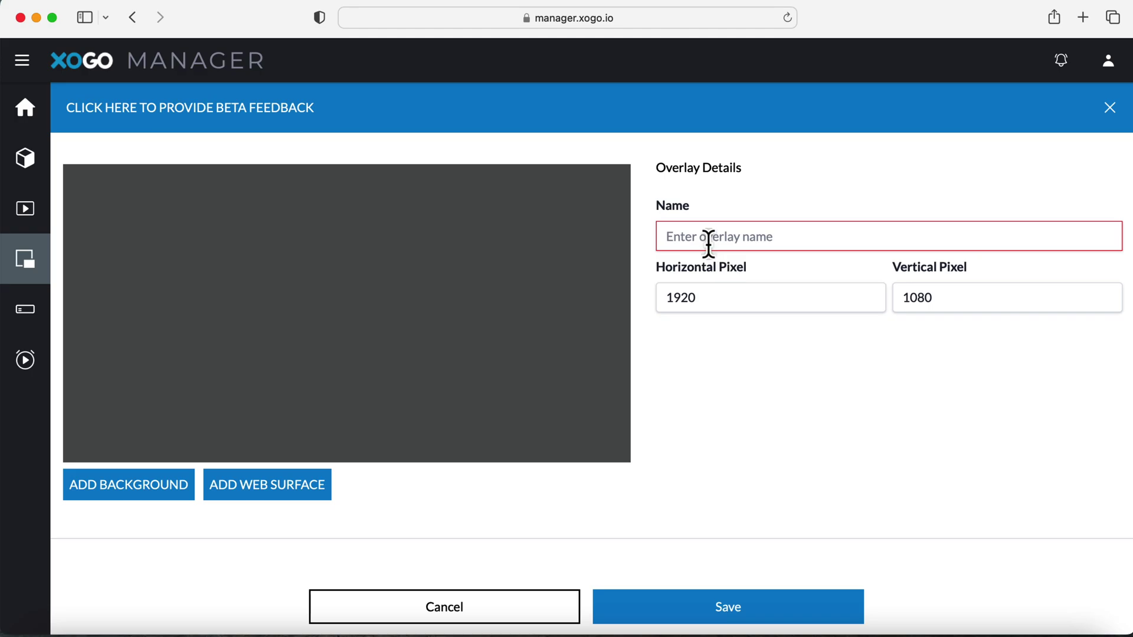
click(705, 239)
text(overlay)
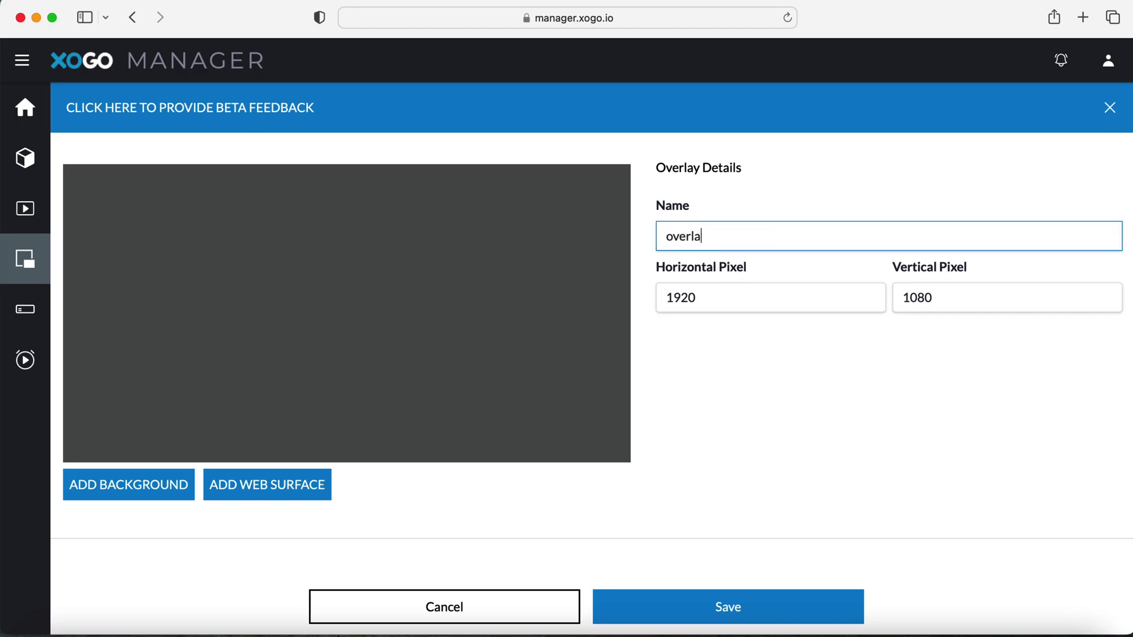
Upload the OneOnOne Ride Above bike photo as the overlay background.
click(151, 495)
click(447, 412)
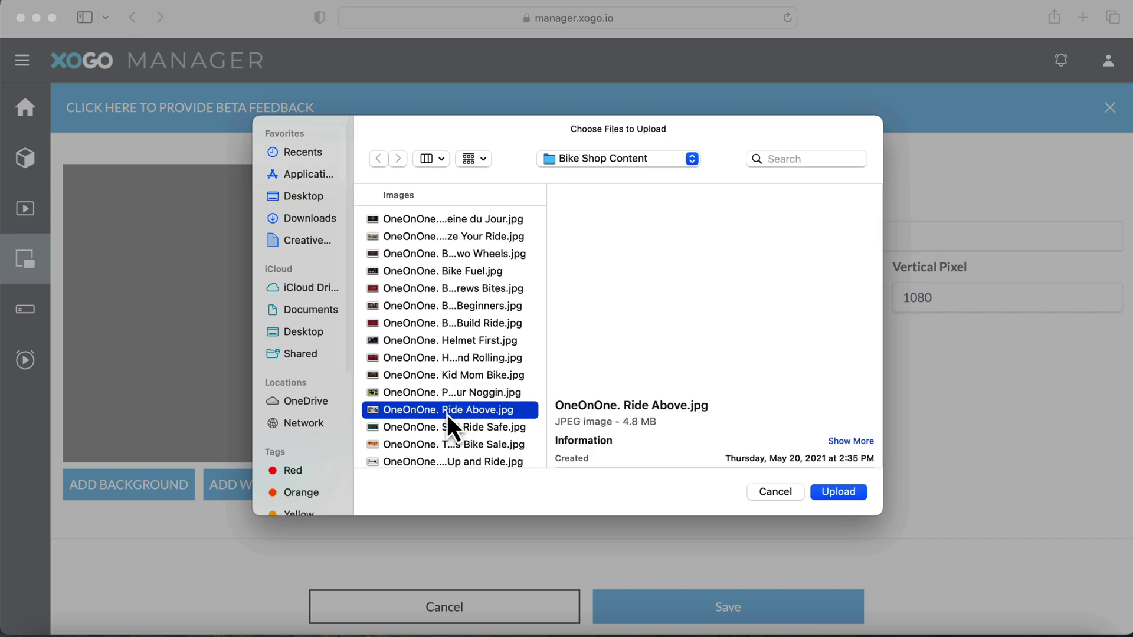
click(830, 494)
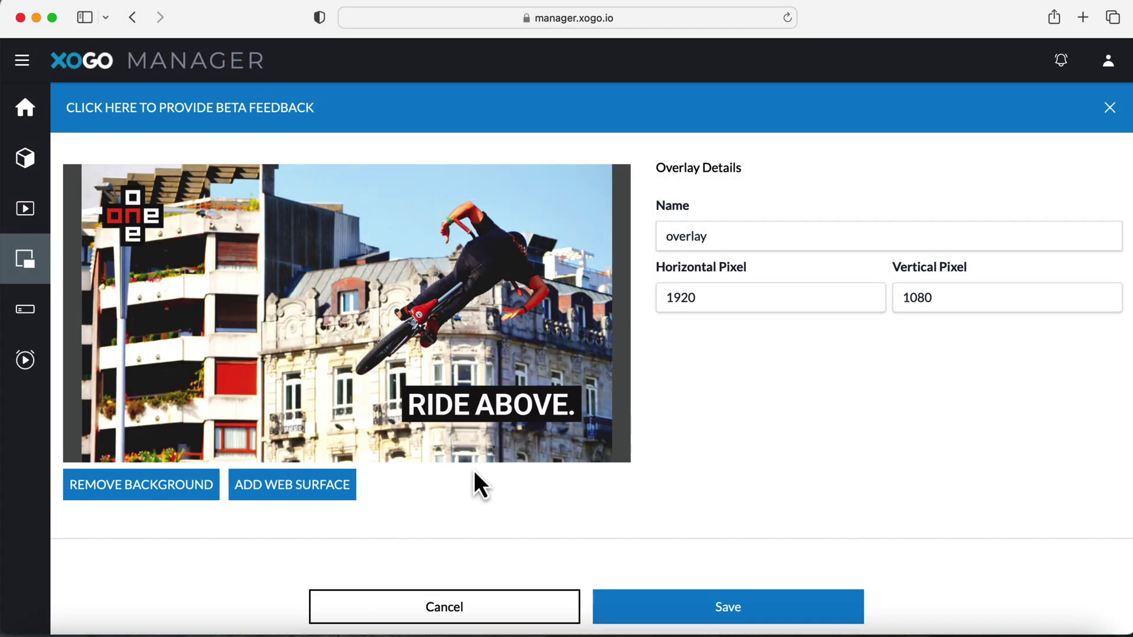
click(158, 495)
click(283, 495)
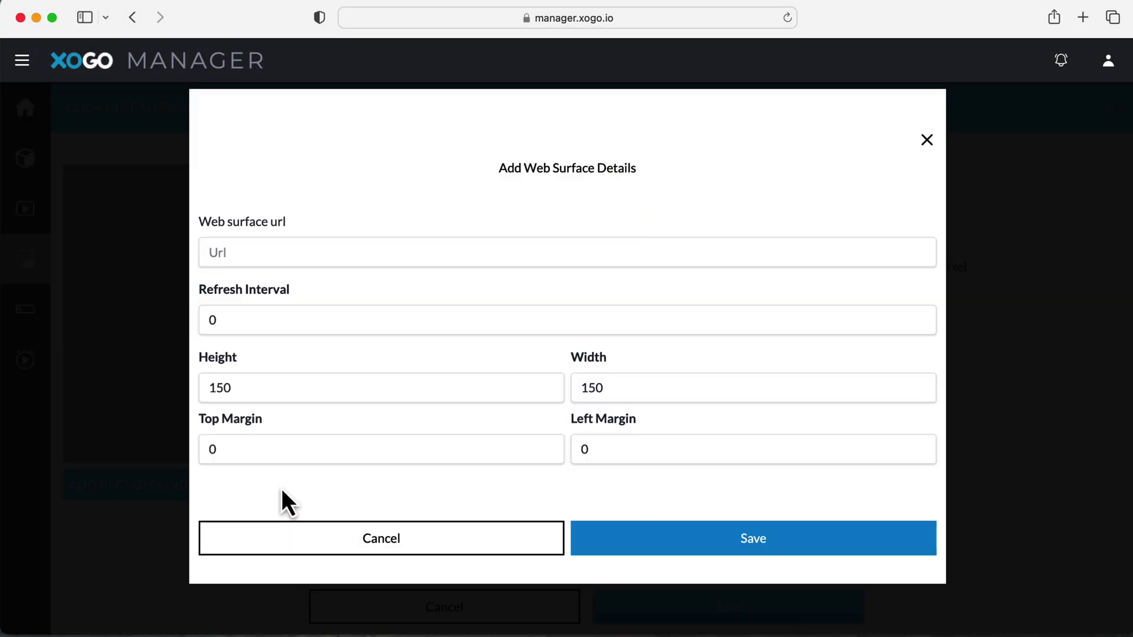
click(255, 247)
text(http://www.xogo.io)
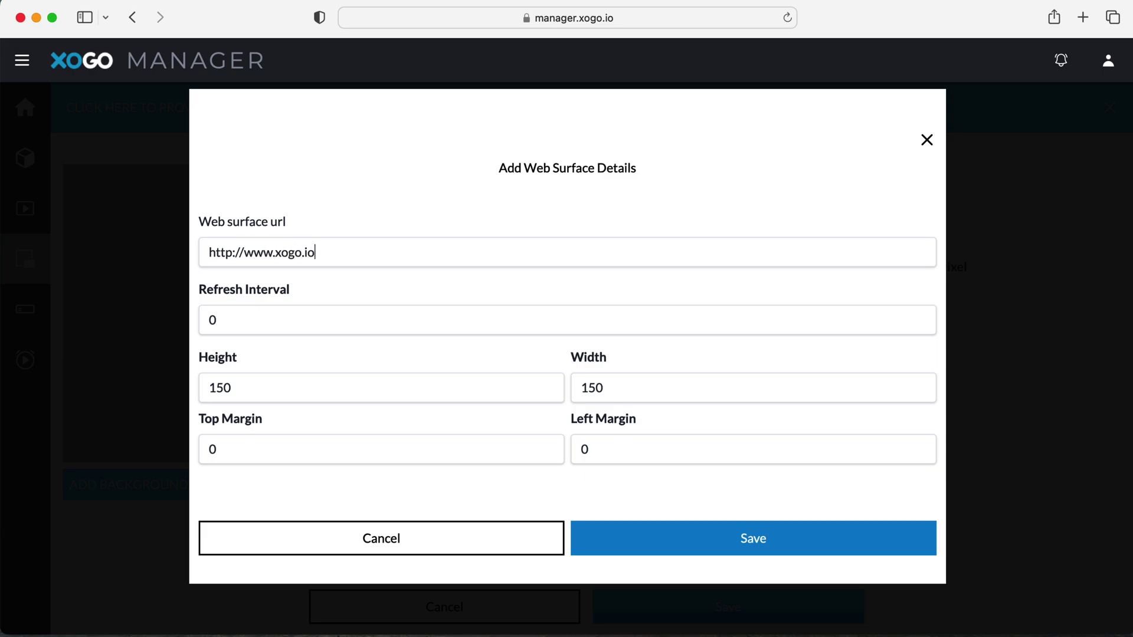
click(708, 557)
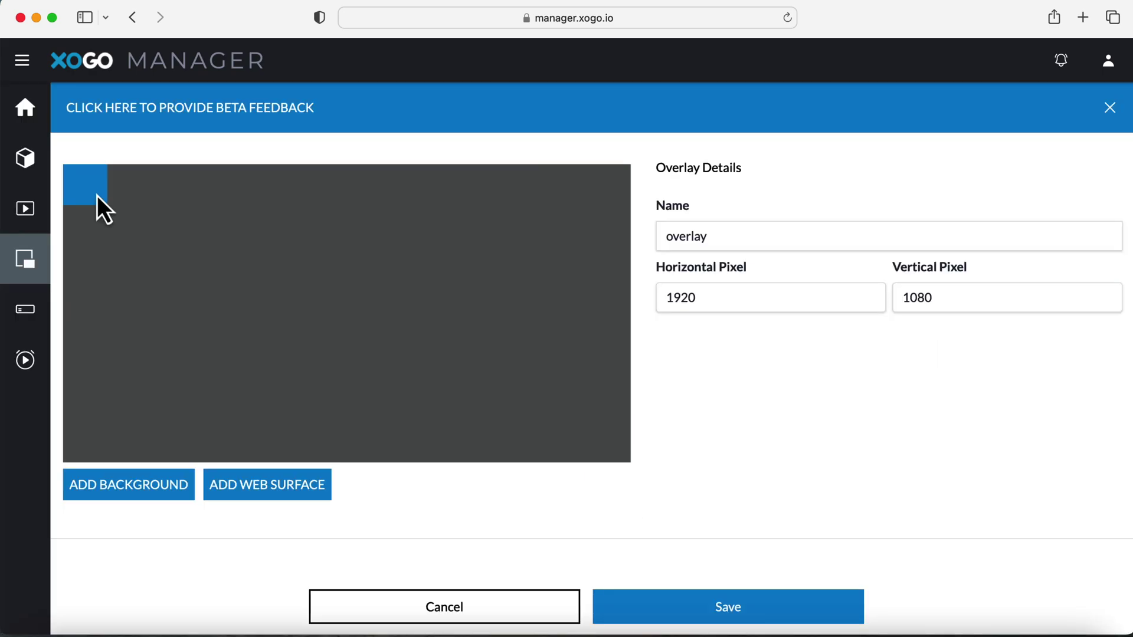
Make the web surface taller and wider and move it to the lower middle of the canvas.
drag(97, 195, 334, 243)
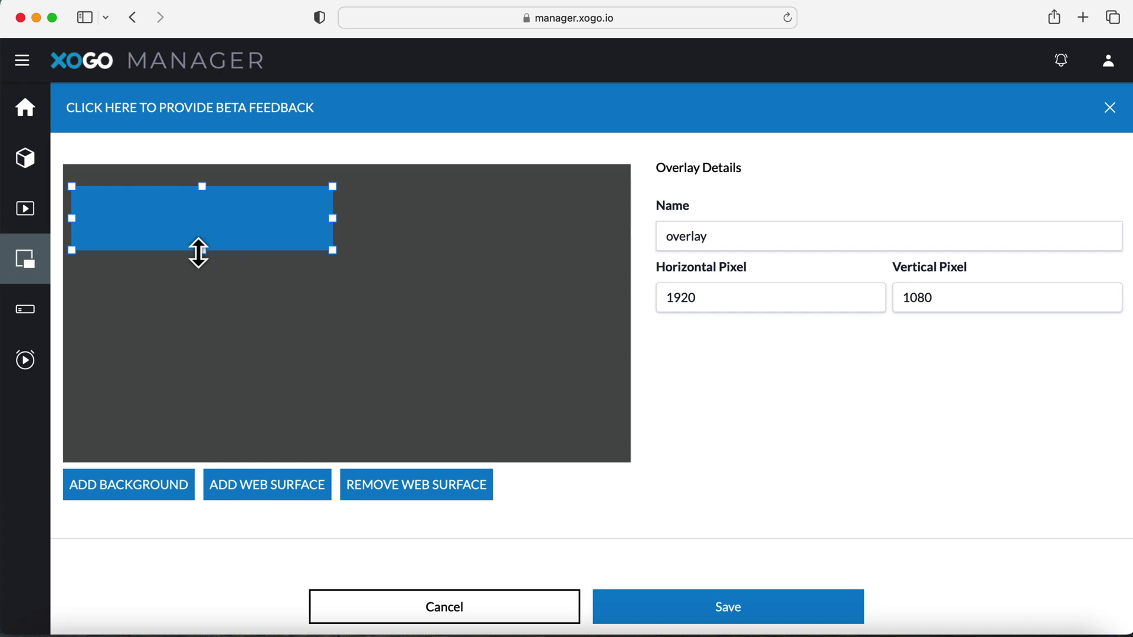
drag(203, 251, 216, 321)
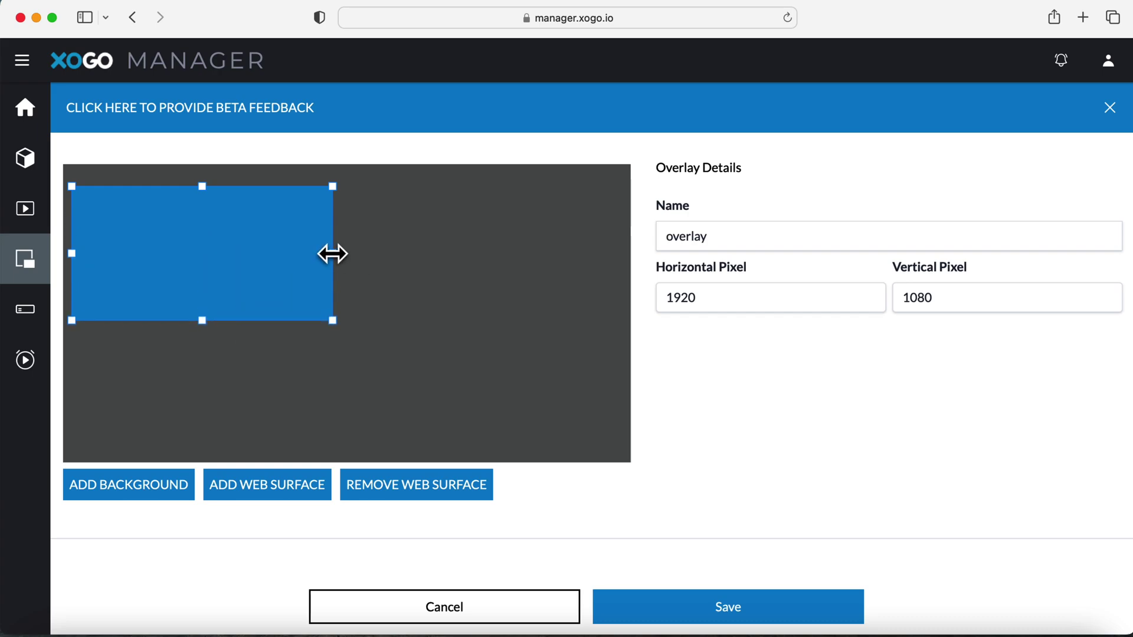
drag(332, 254, 458, 260)
drag(299, 264, 364, 274)
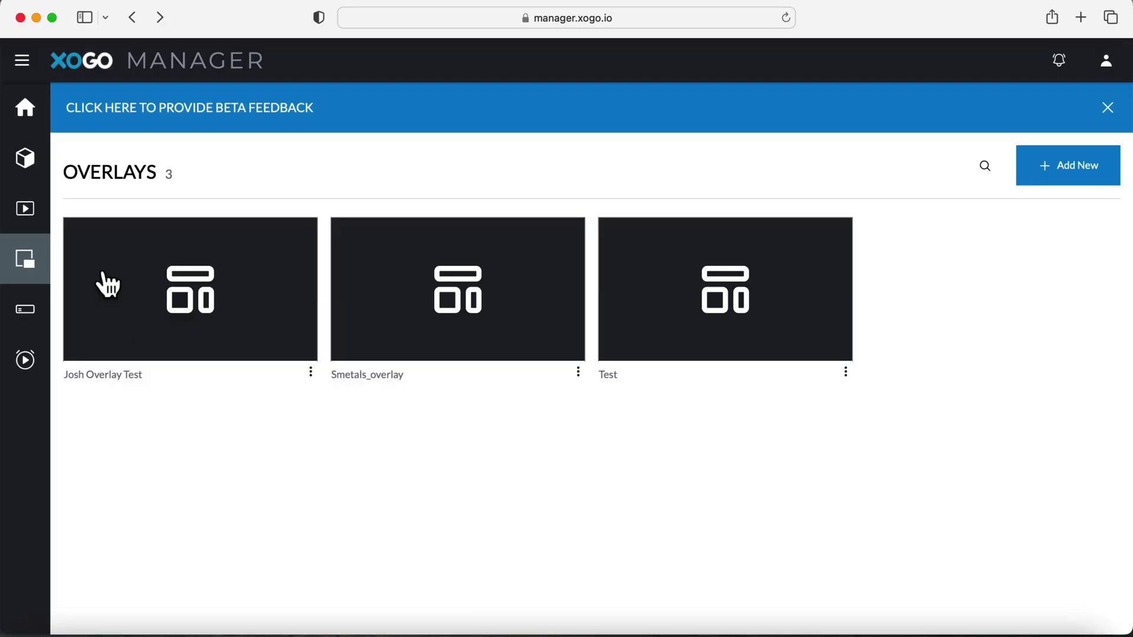
Start a new player with device name 'Player name', entering then erasing a PIN.
click(26, 311)
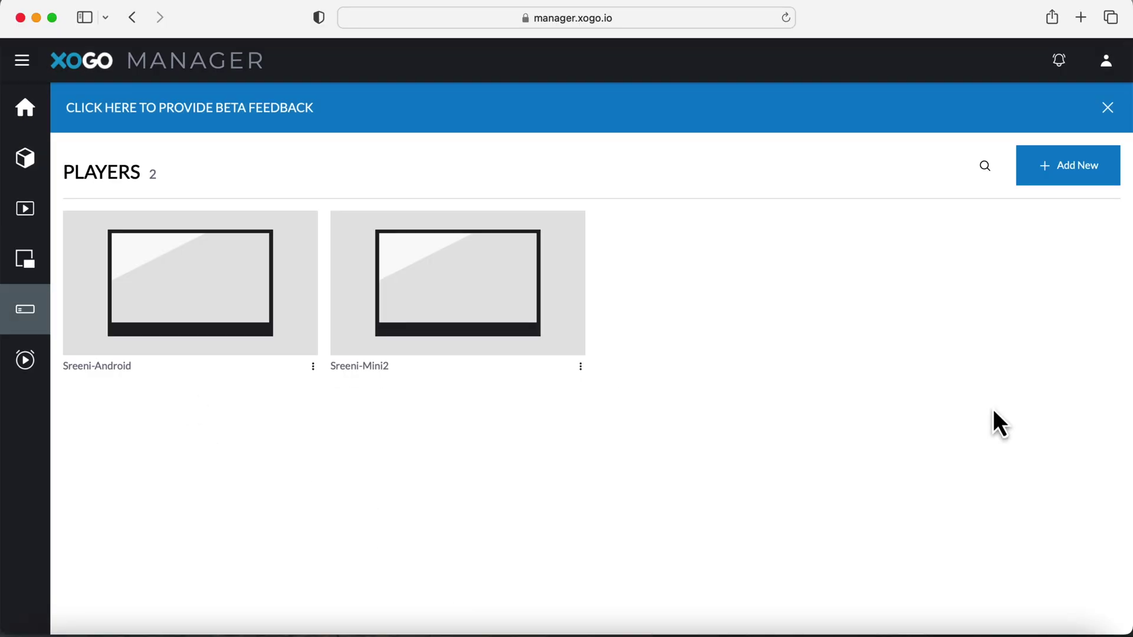
click(1054, 174)
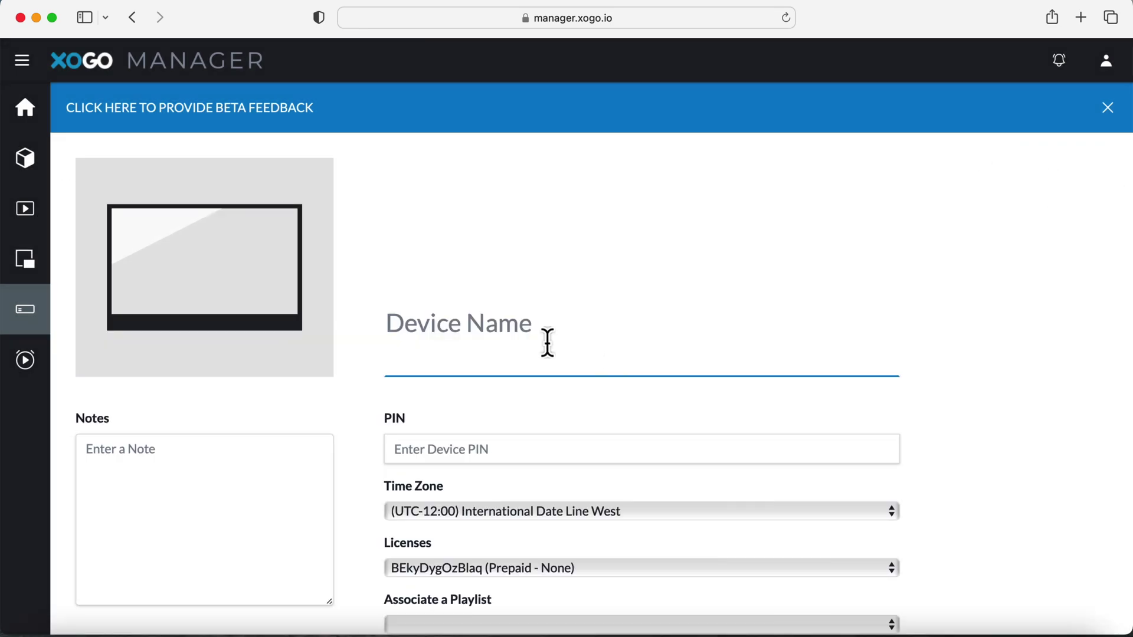
click(512, 331)
text(Player name)
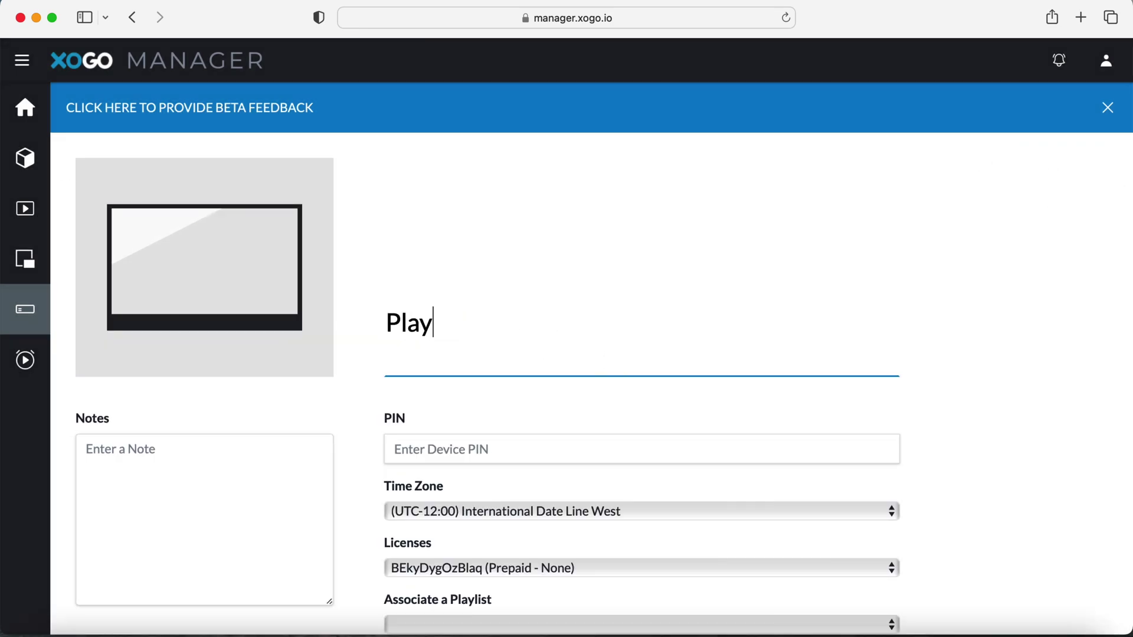
click(475, 452)
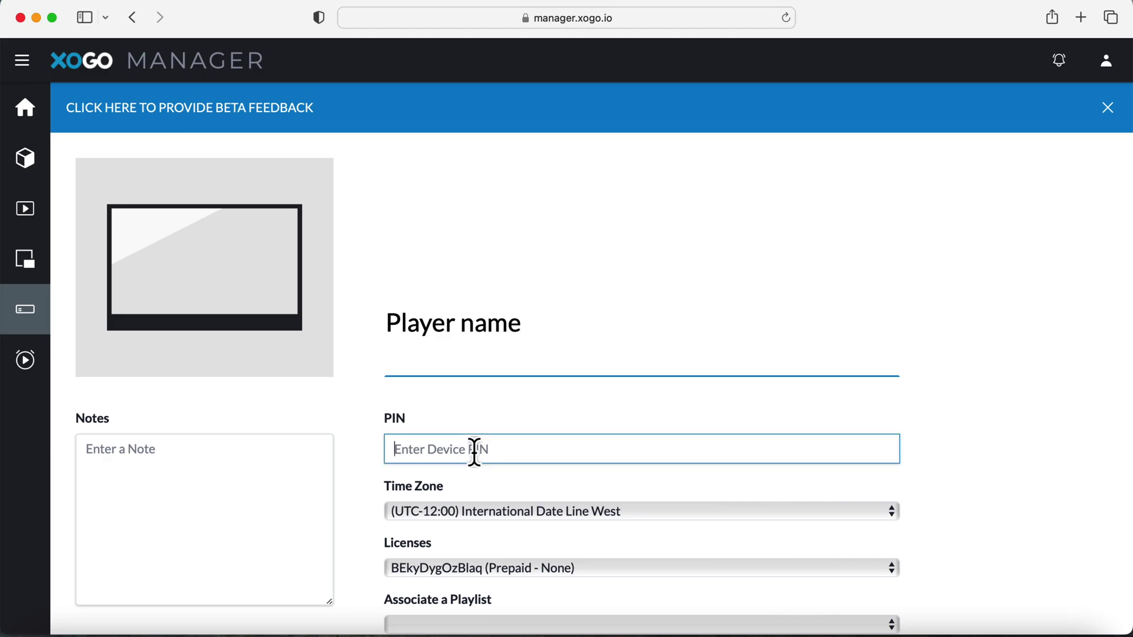
text(55555)
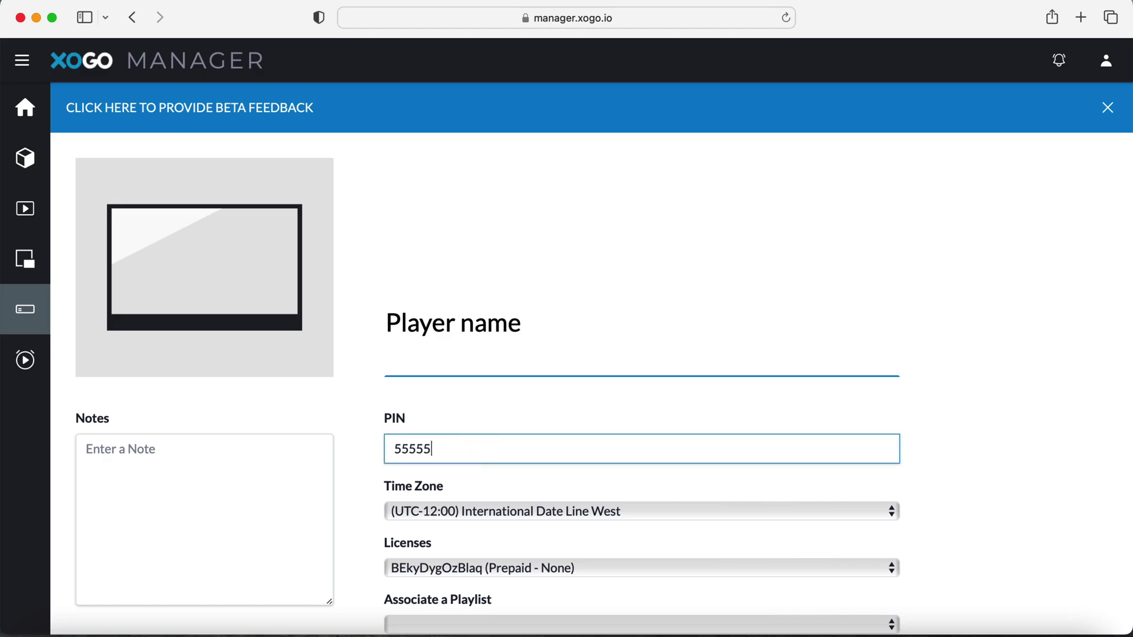
key(BackSpace)
key(BackSpace)
key(BackSpace)
key(BackSpace)
key(BackSpace)
Set the time zone to Pacific Time and associate the playlist Playlist and the Test overlay.
click(508, 513)
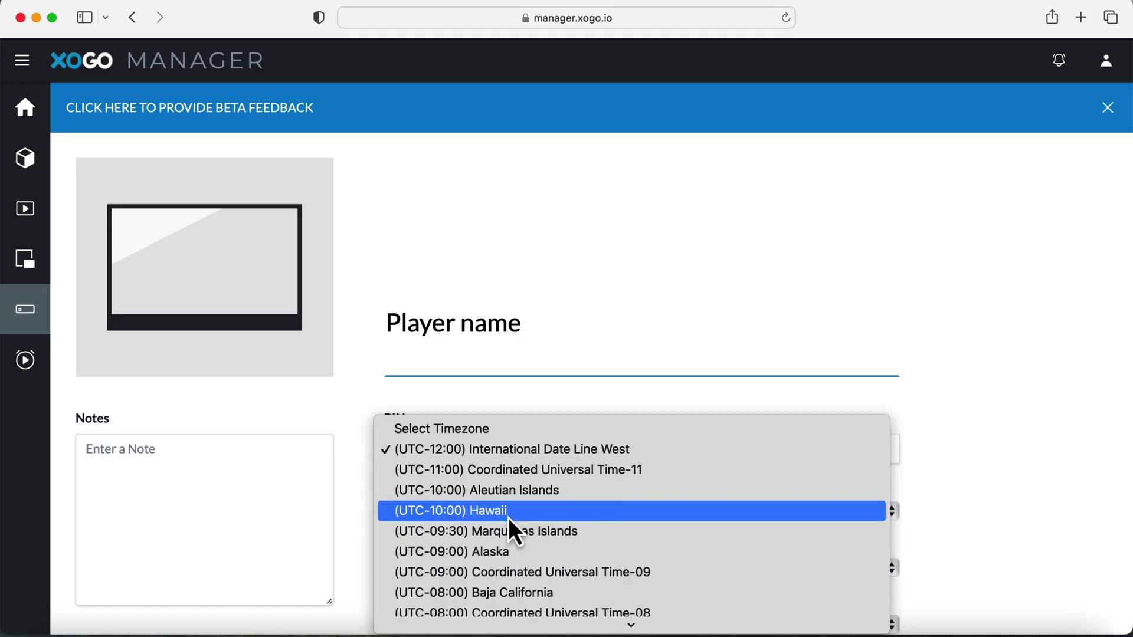
click(487, 496)
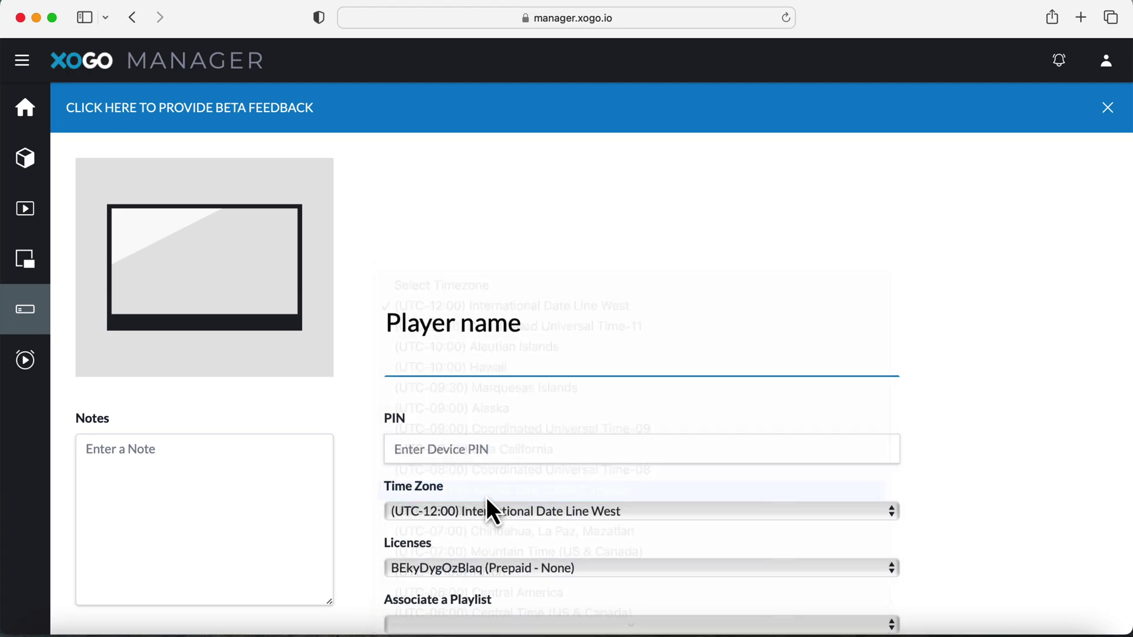
scroll(487, 500, down, 3)
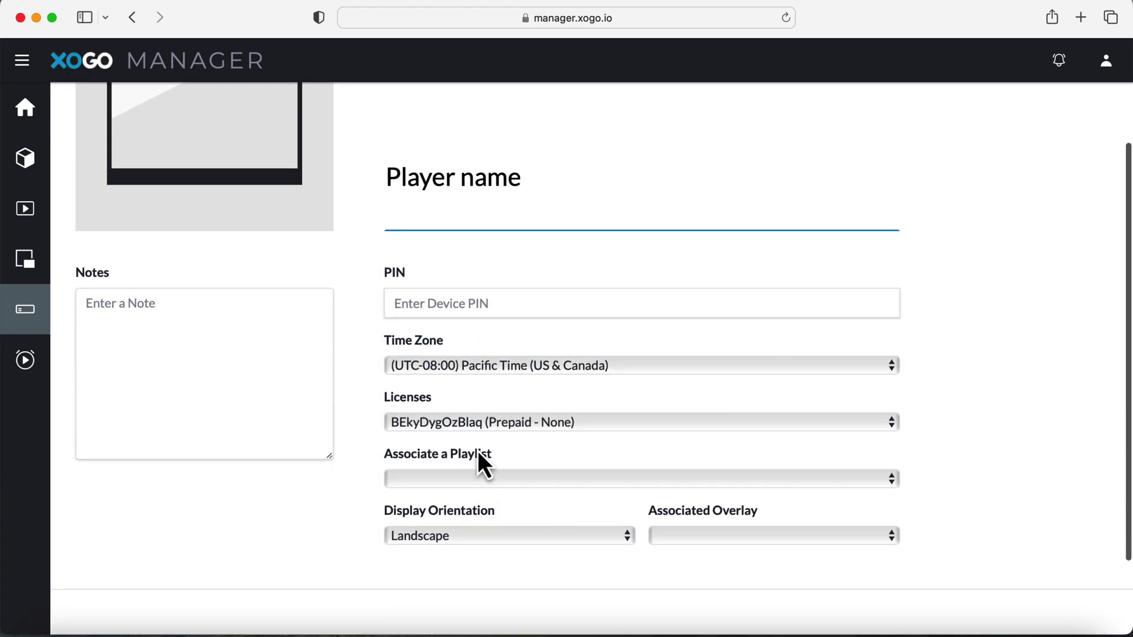
click(482, 479)
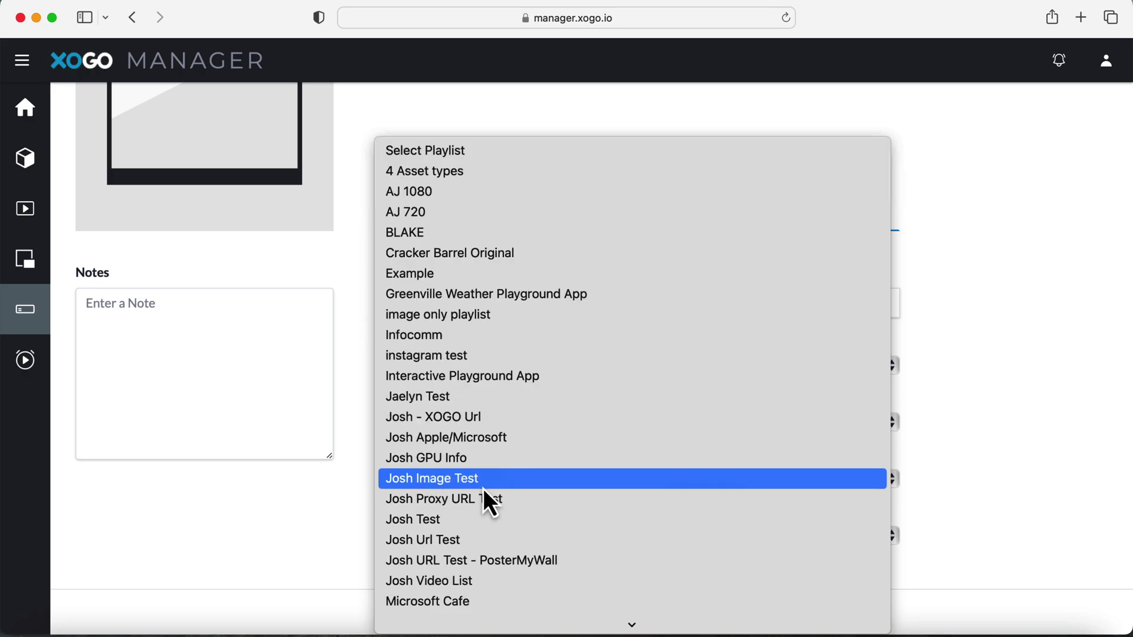
scroll(483, 488, down, 3)
click(417, 582)
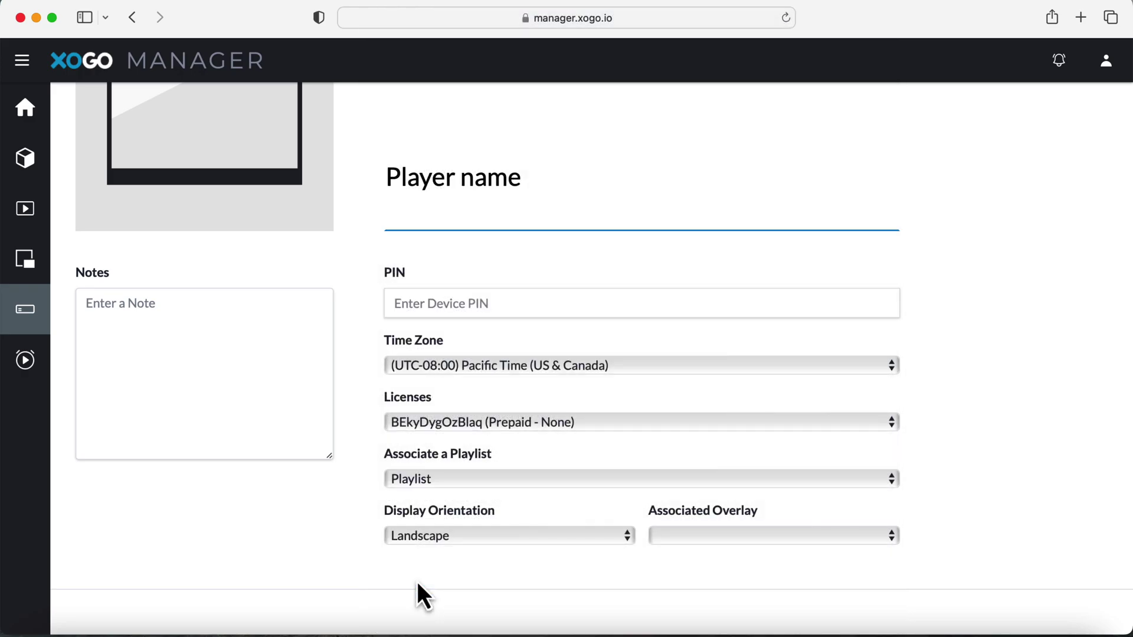
click(710, 538)
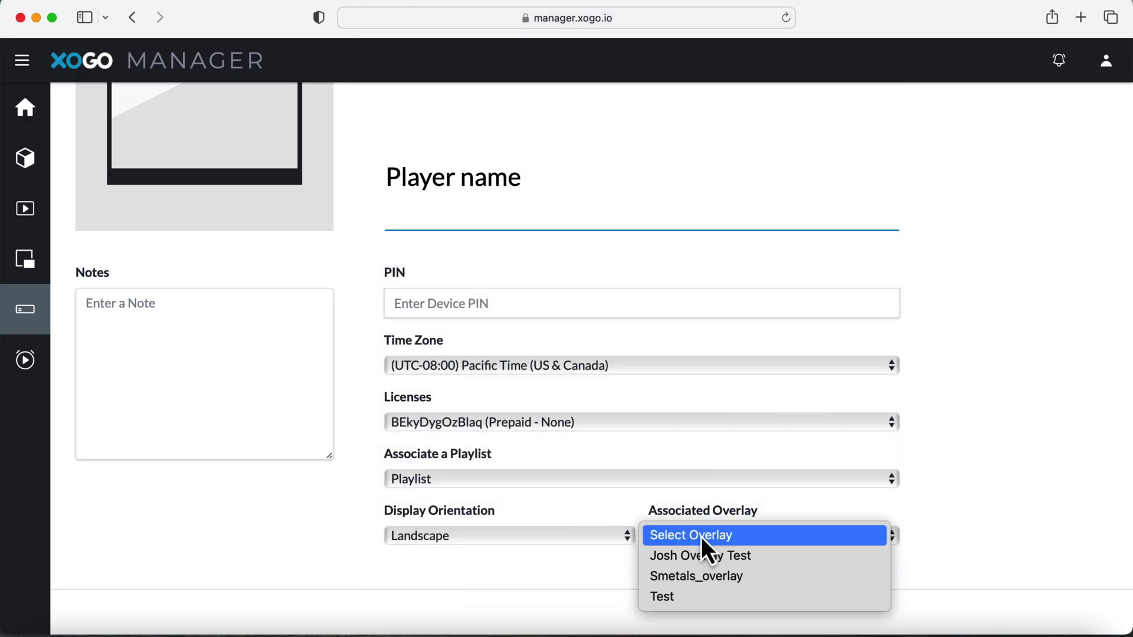
click(692, 595)
click(437, 542)
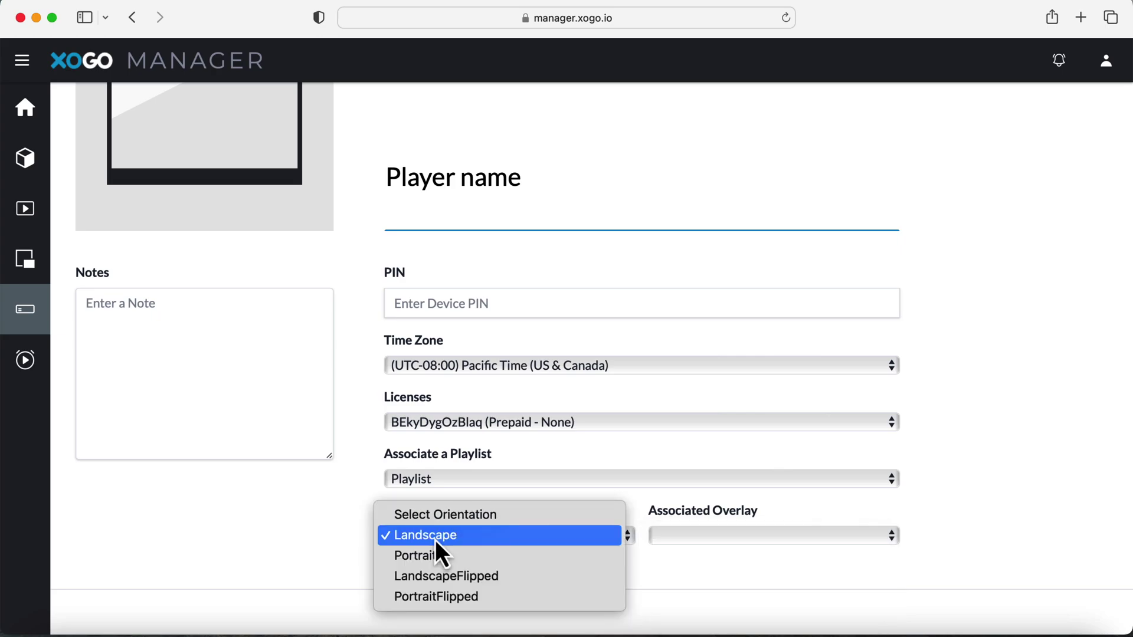
Set the player's display orientation to Portrait.
click(437, 565)
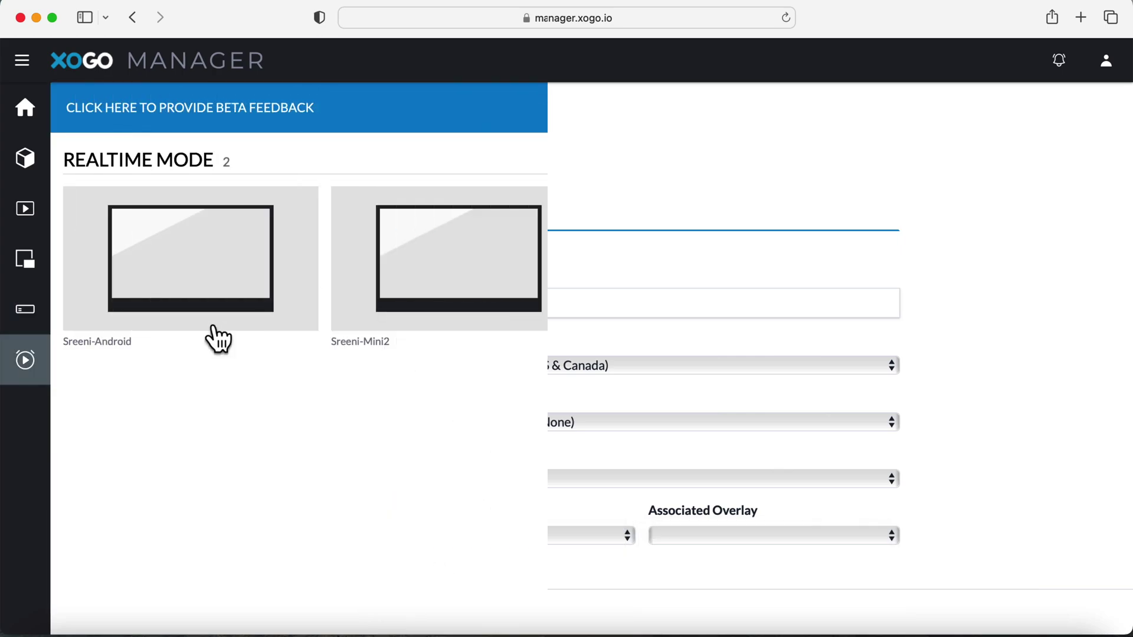